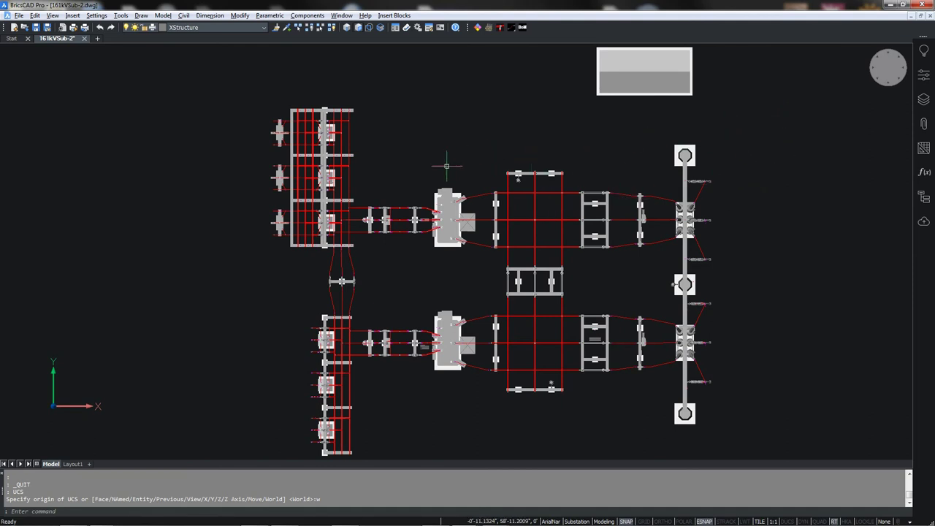
- Clear the transformer selection and open the IEEE 998 guide at section 5, Empirical design methods
click(452, 196)
key(Escape)
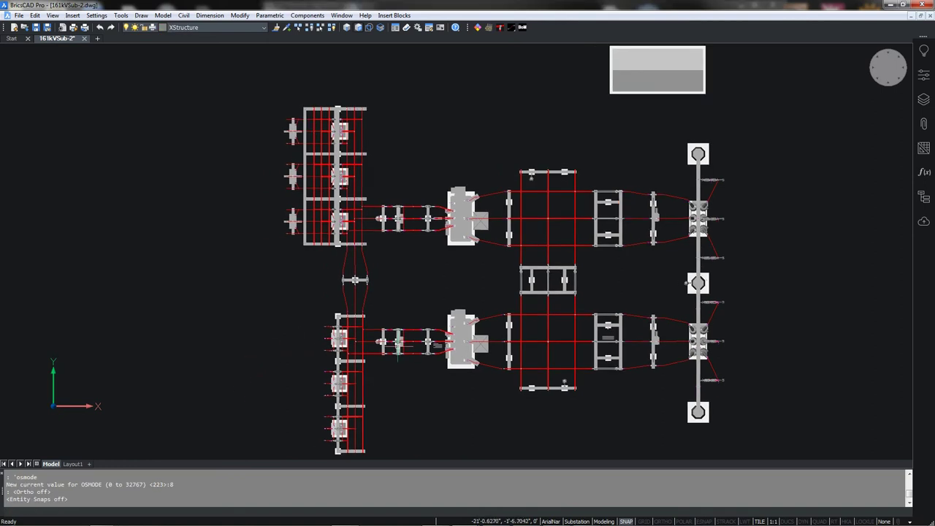
mouse_move(585, 524)
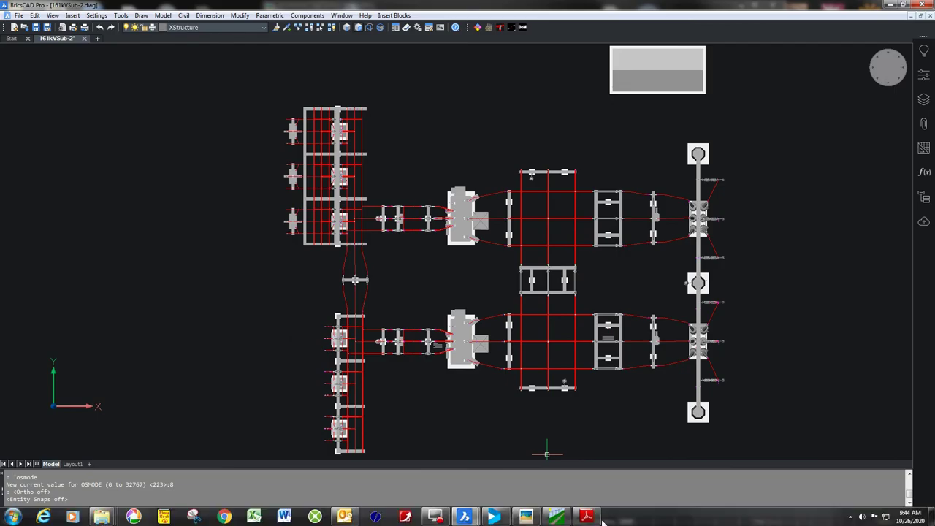
click(601, 486)
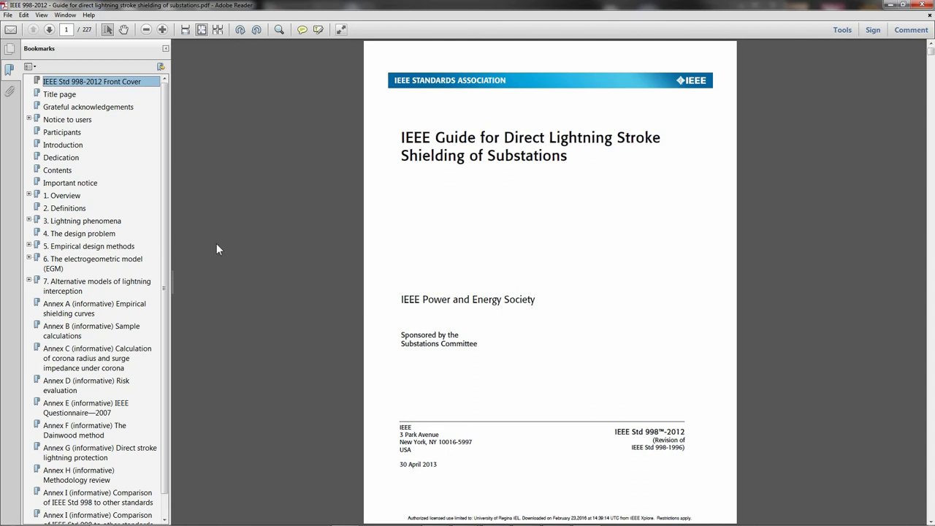
click(103, 250)
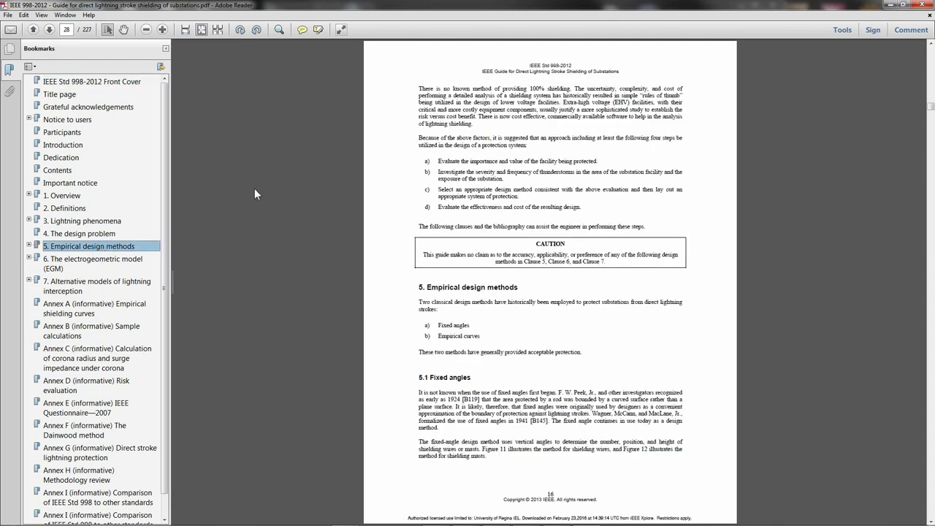
- Fit the page to width and scroll to Figure 11, fixed angles for shielding wires
click(188, 33)
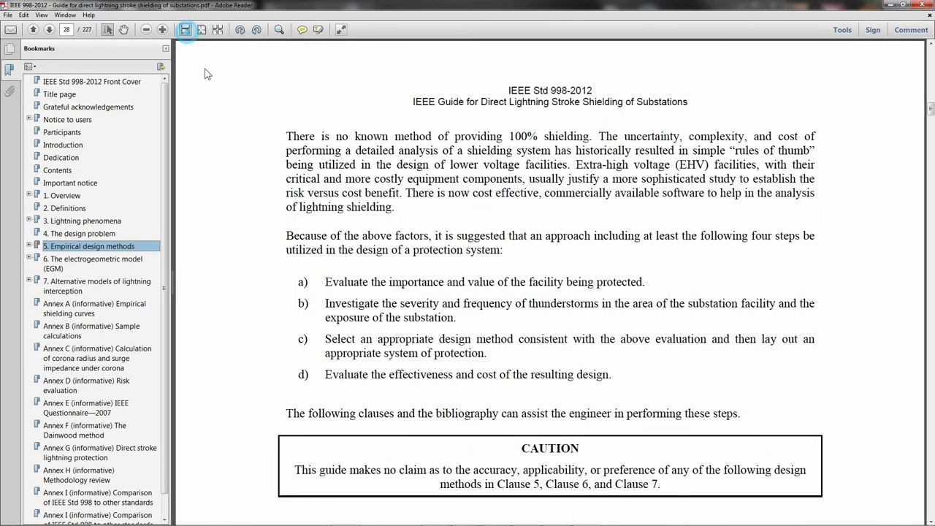
scroll(484, 293, down, 6)
scroll(488, 322, down, 3)
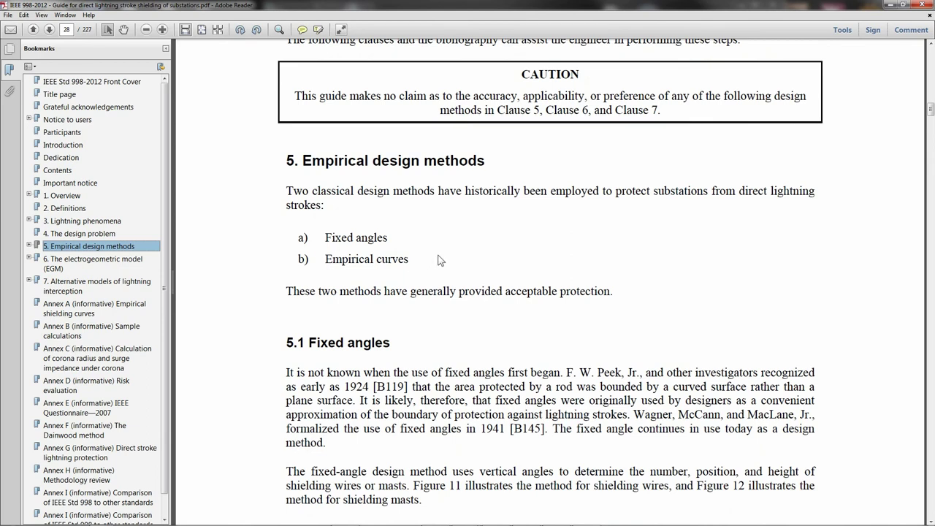
scroll(431, 261, down, 3)
scroll(386, 272, down, 20)
scroll(456, 310, down, 4)
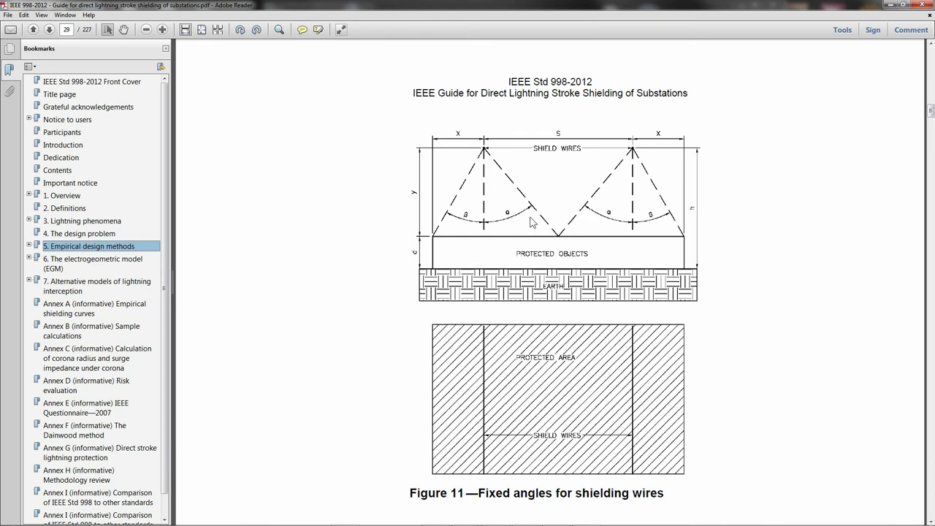
scroll(555, 361, down, 1)
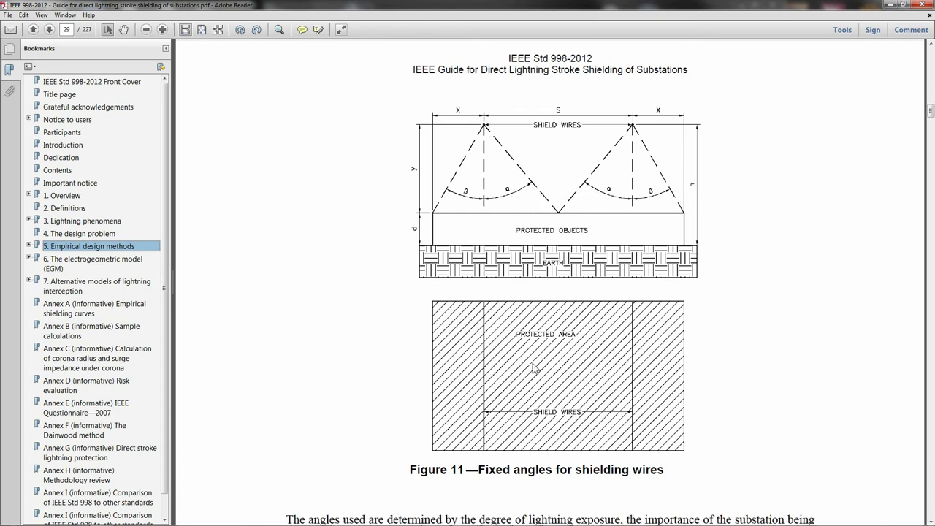
scroll(629, 338, down, 2)
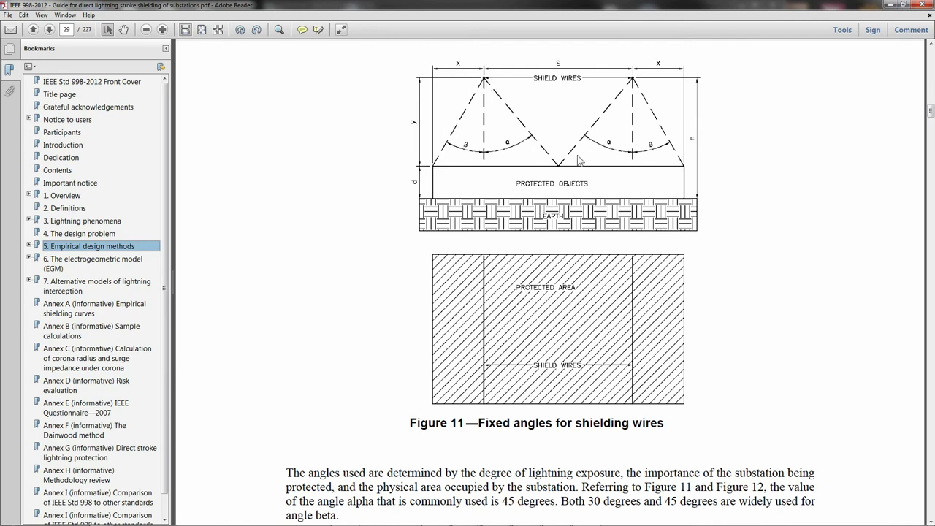
- Thaw the Base layer to show the magenta grid, then view the substation from Top Front Left
click(891, 5)
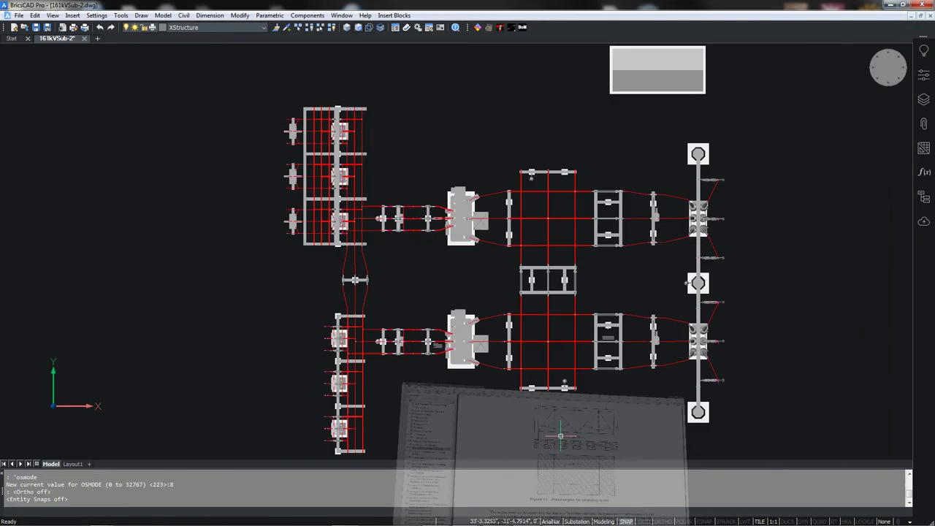
click(926, 98)
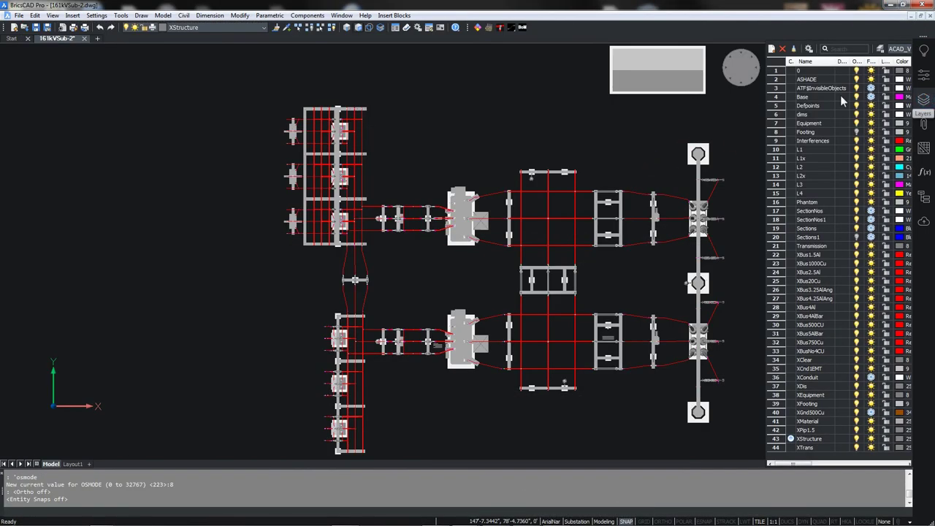
click(871, 97)
click(924, 100)
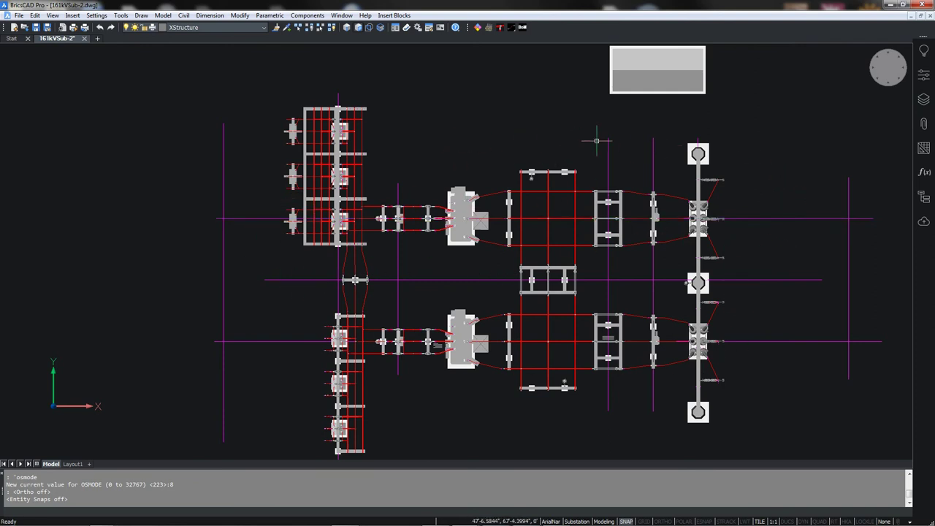
click(877, 81)
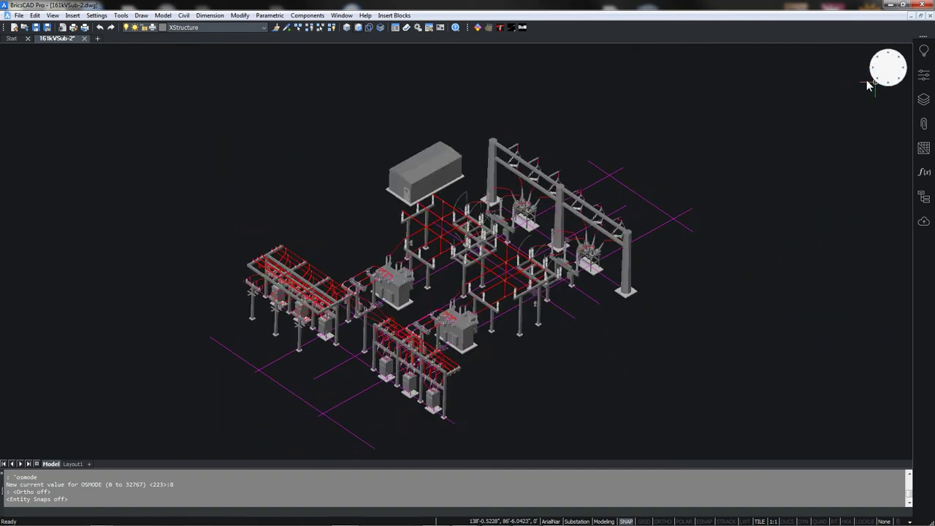
middle_drag(434, 231, 491, 199)
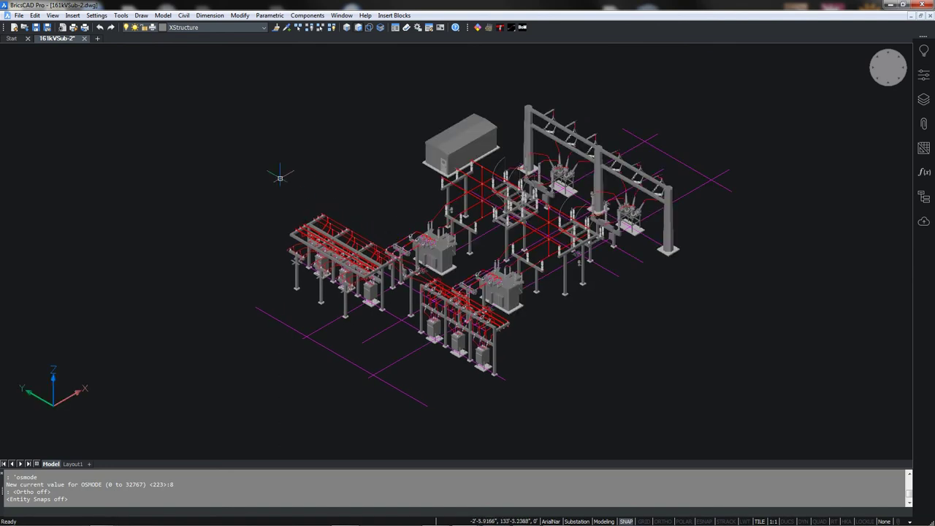
- Insert the 65' lightning mast StrLM-65 at the left-end Base grid intersection using Int snap
click(488, 27)
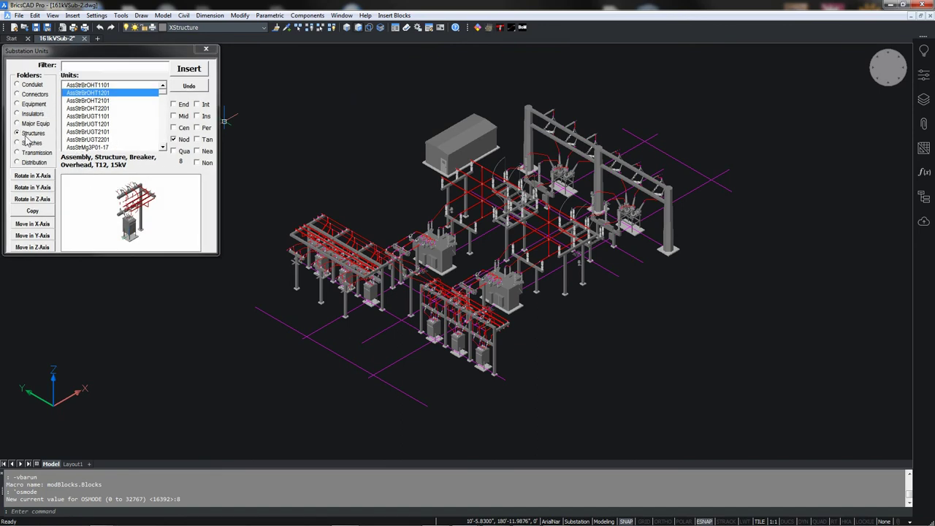
click(81, 69)
text(lm)
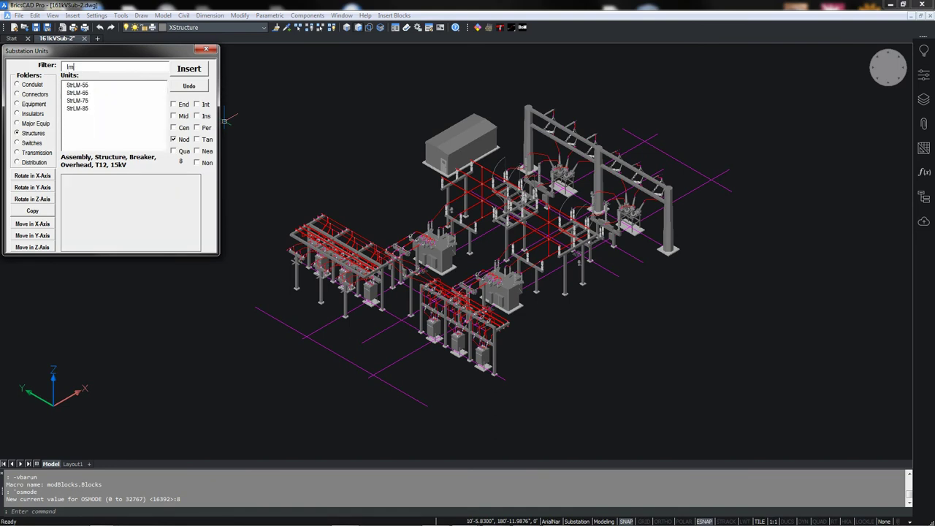
click(77, 86)
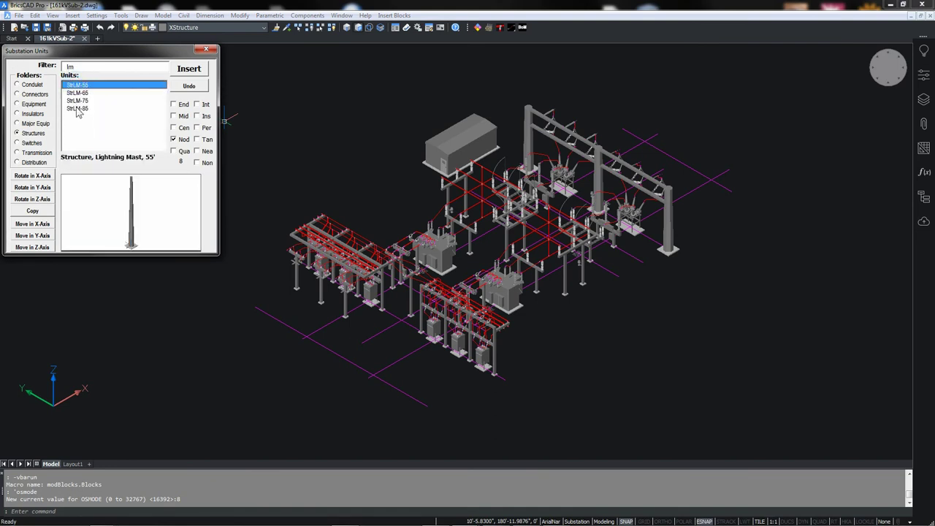
click(78, 109)
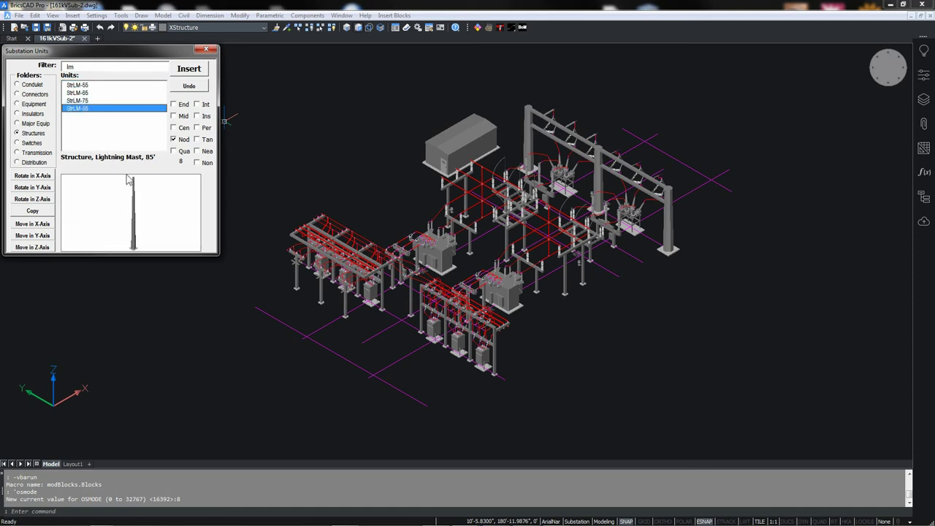
click(79, 94)
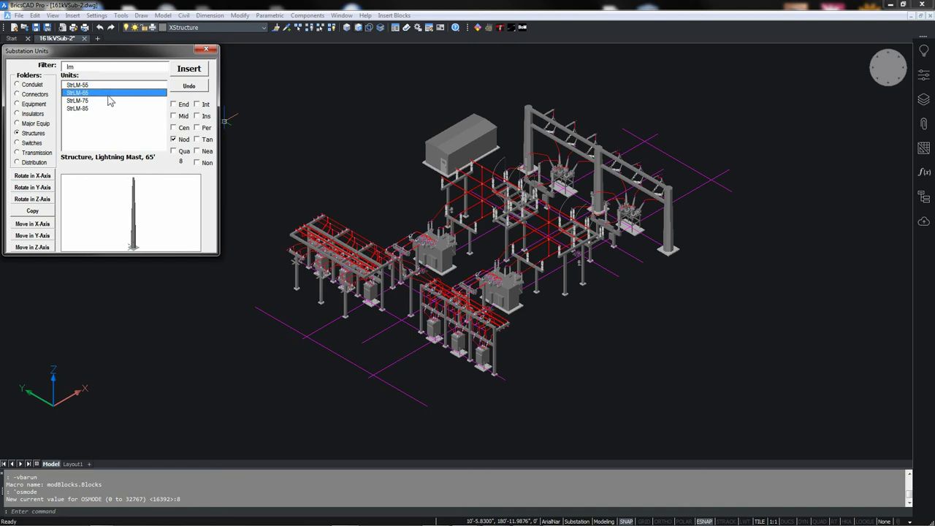
click(88, 92)
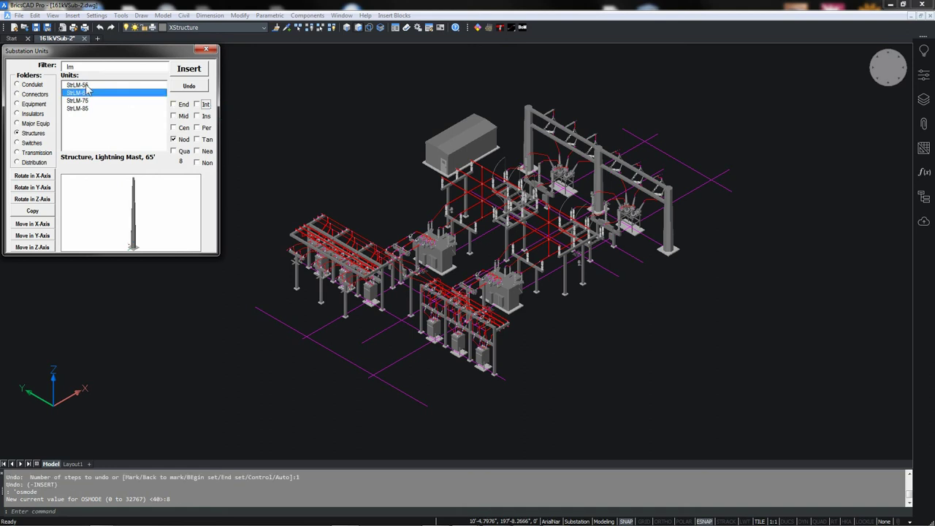
click(196, 105)
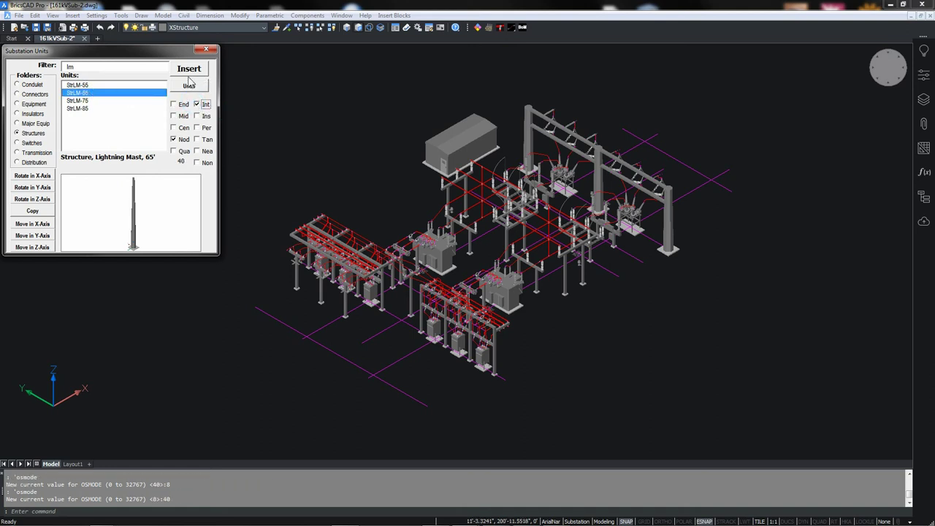
click(189, 70)
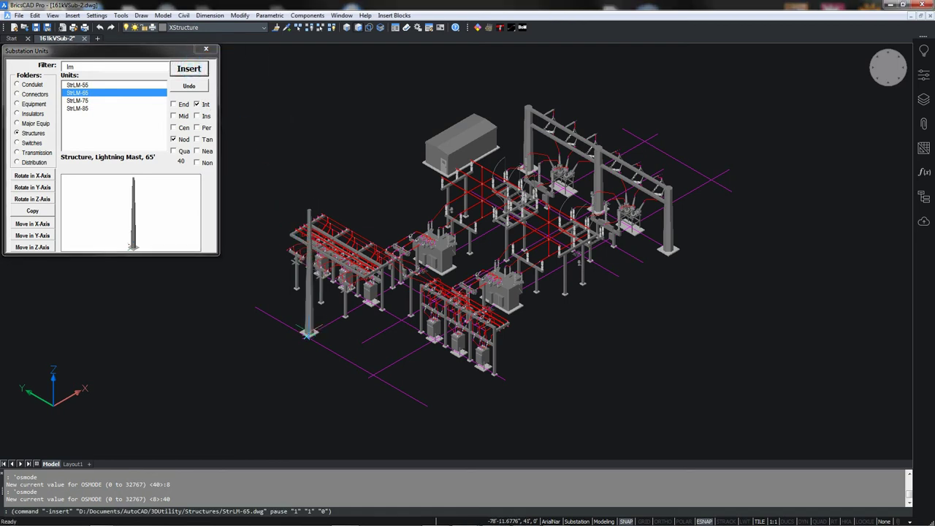
click(308, 337)
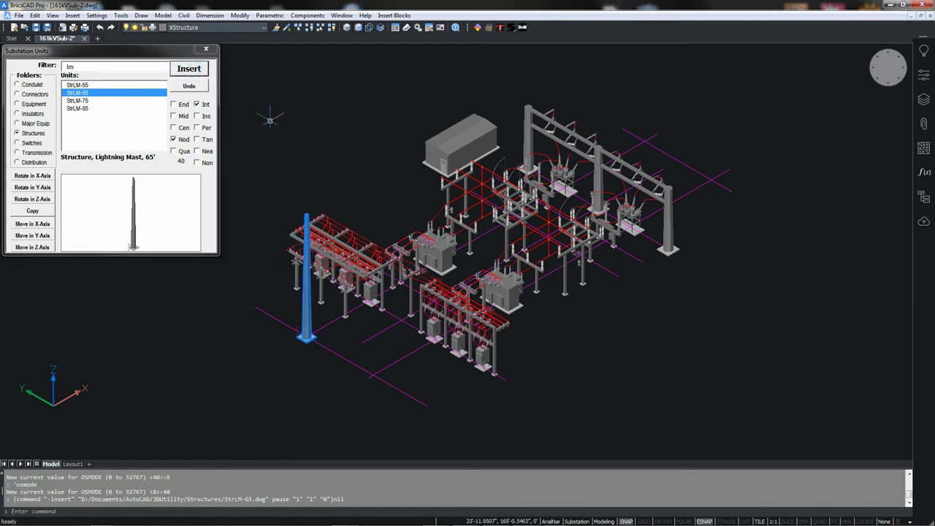
click(206, 49)
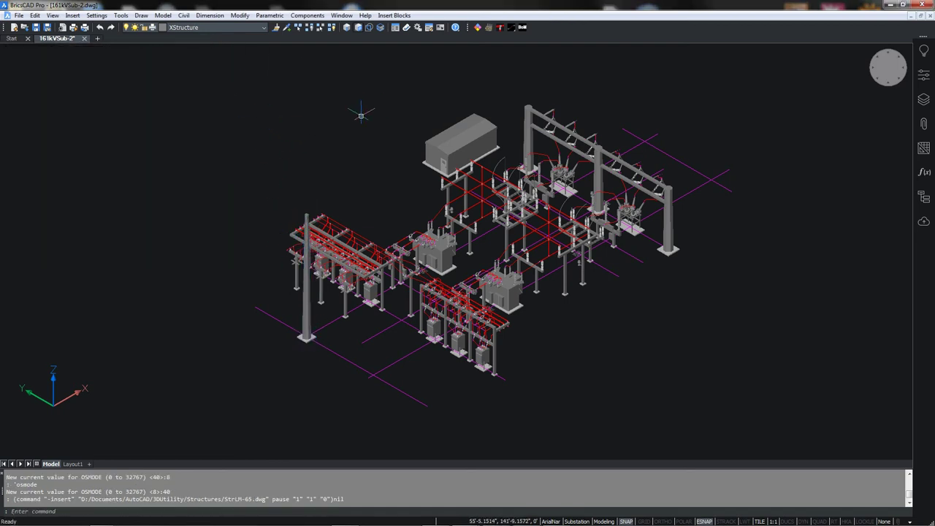
- Check the placed mast in plan view, then return to the 3-D view
click(887, 64)
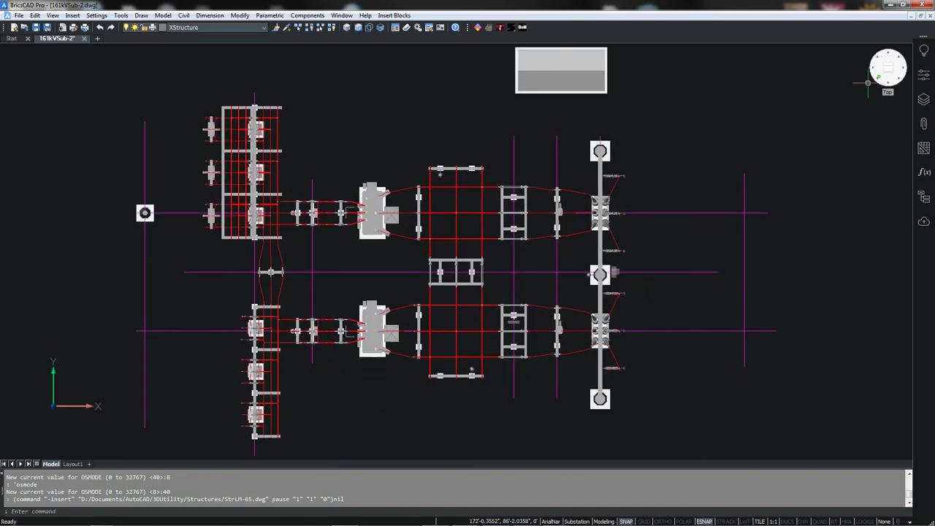
click(144, 212)
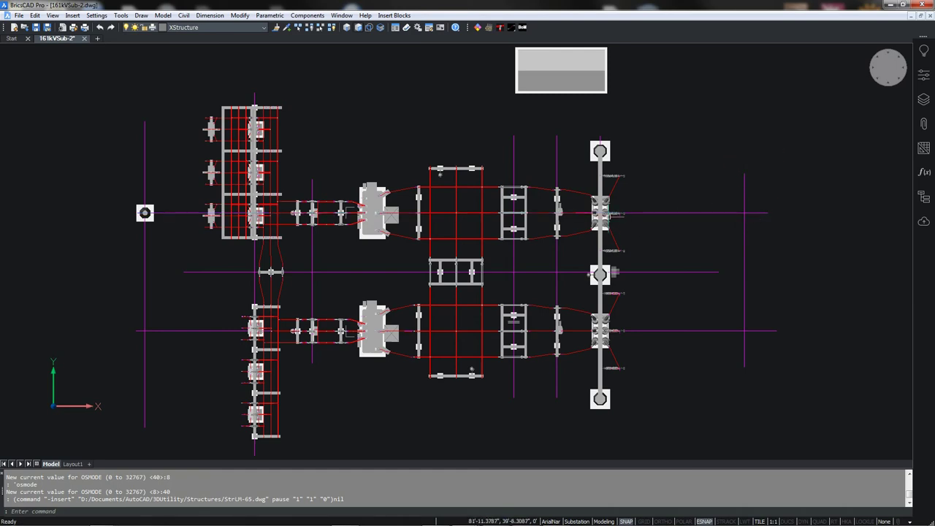
click(869, 76)
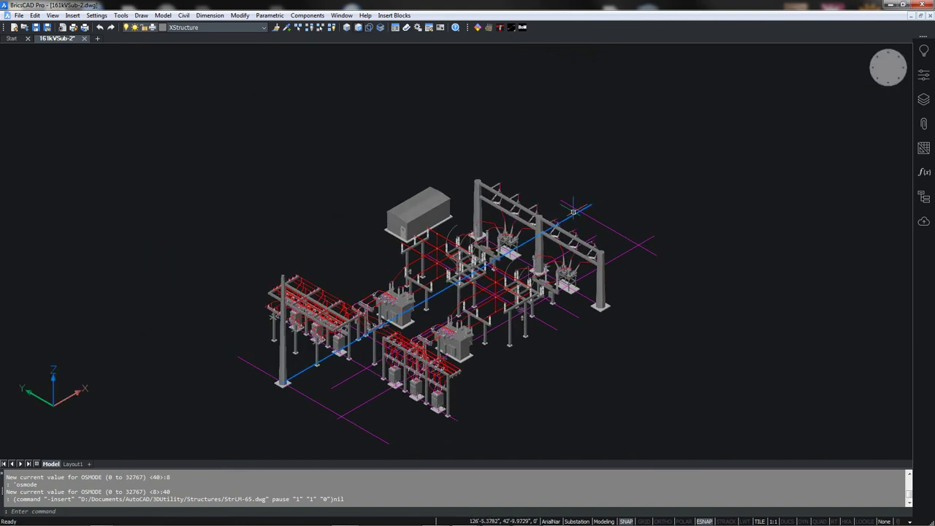
scroll(574, 212, up, 3)
scroll(592, 194, up, 1)
- Draw an Ortho vertical line up from the grid intersection beside the gantry and select it
text(li)
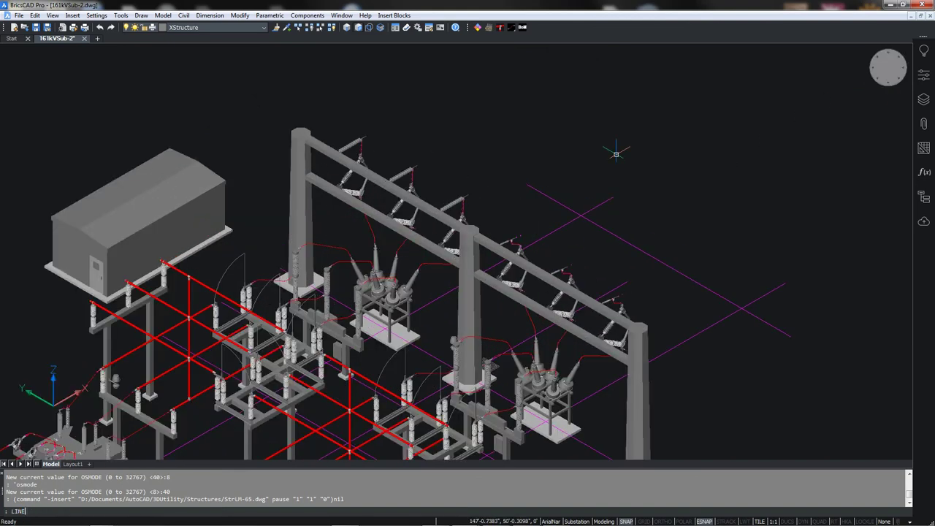
text(ne)
key(Return)
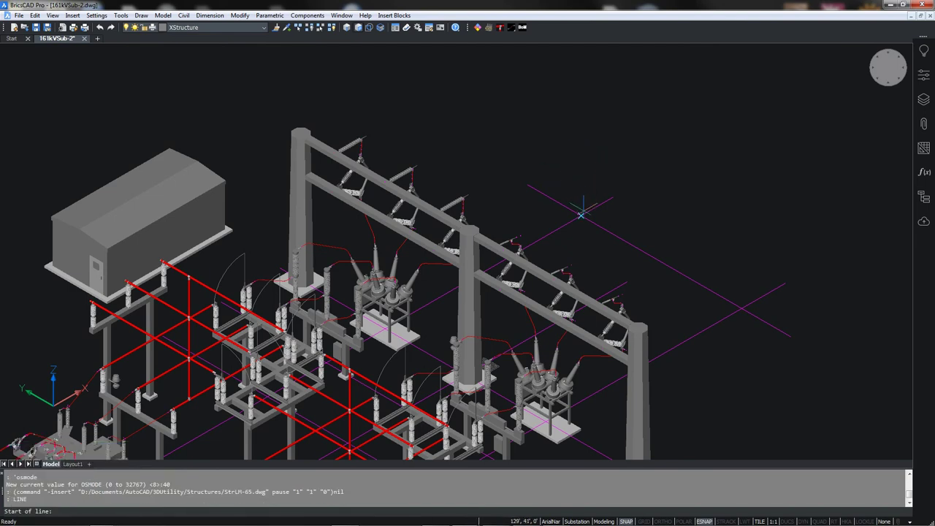
click(582, 214)
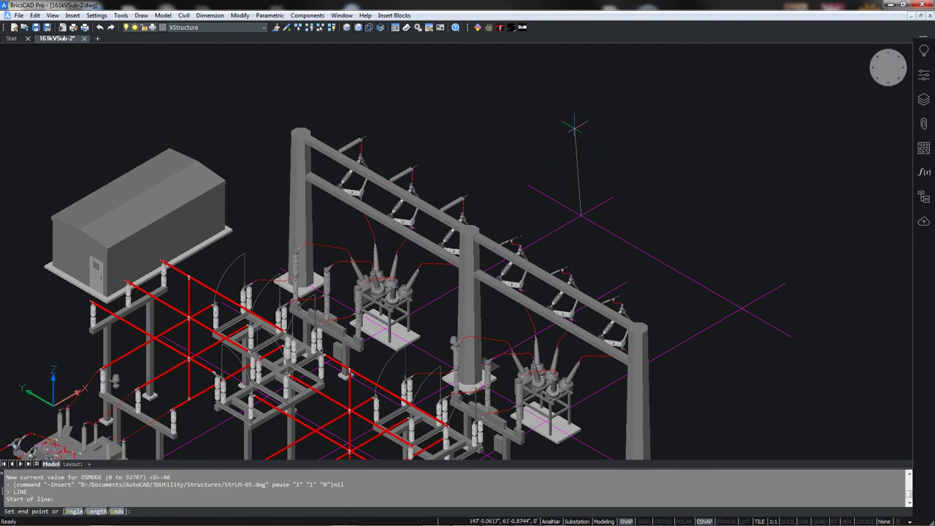
key(F8)
click(581, 92)
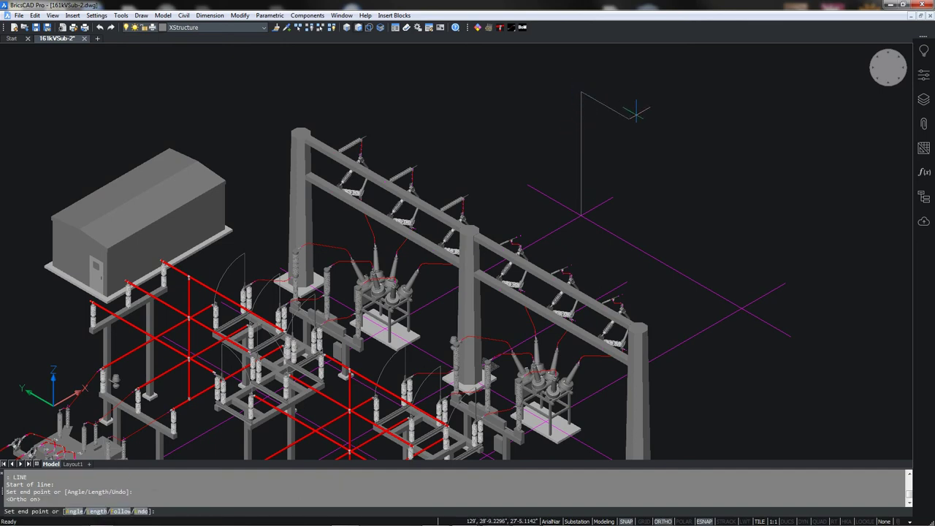
key(Return)
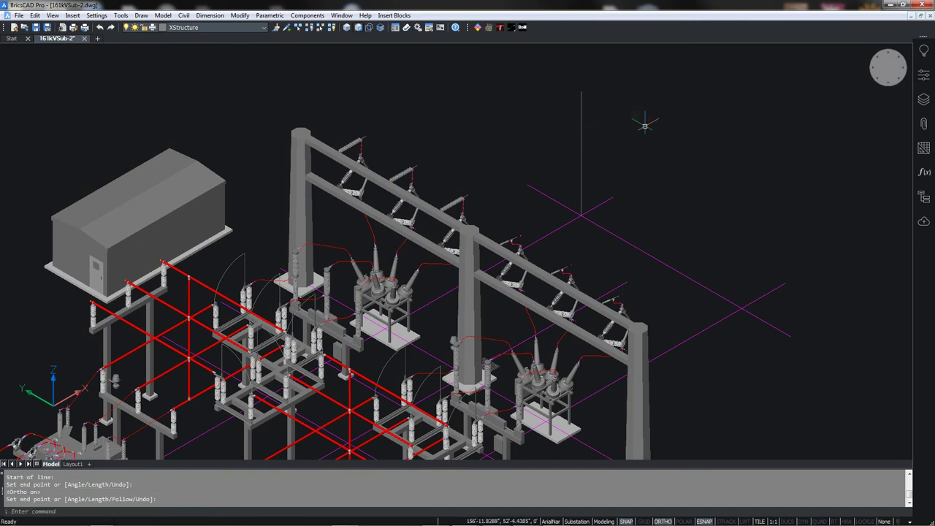
click(581, 125)
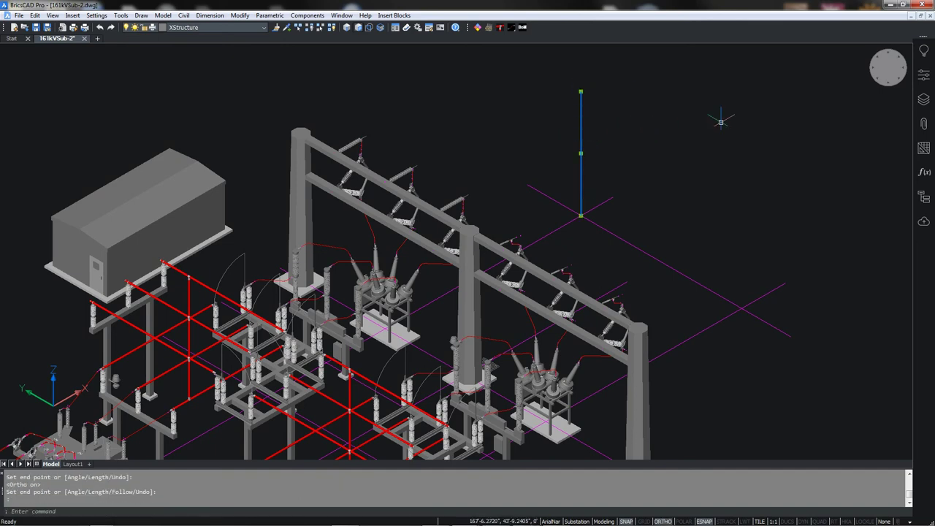
- Set the vertical line's Length to 64'-6" in Properties, zoom out, and launch LSAG
click(924, 76)
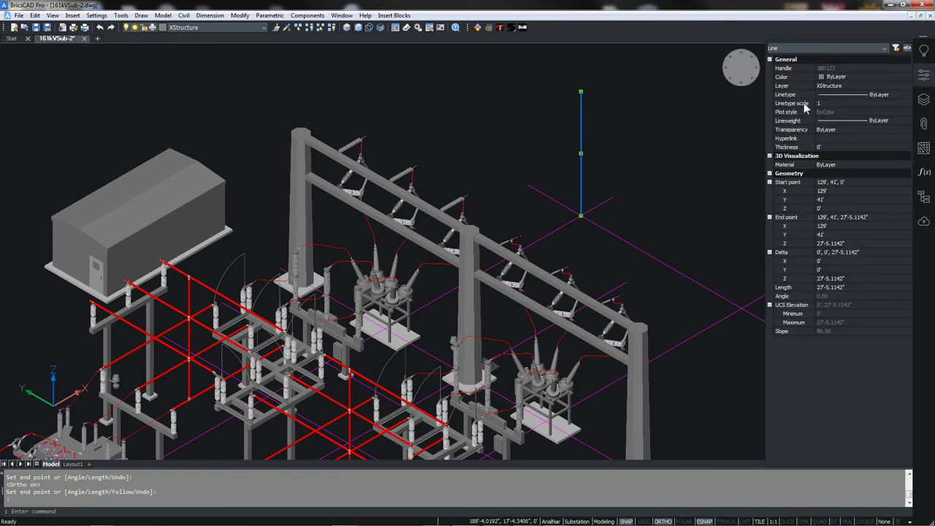
click(833, 289)
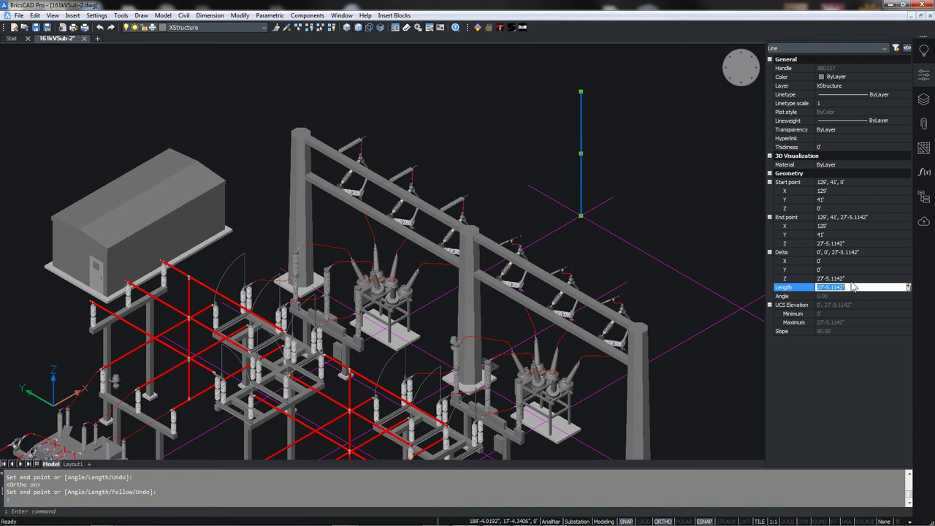
text(64'-6.0000)
key(Return)
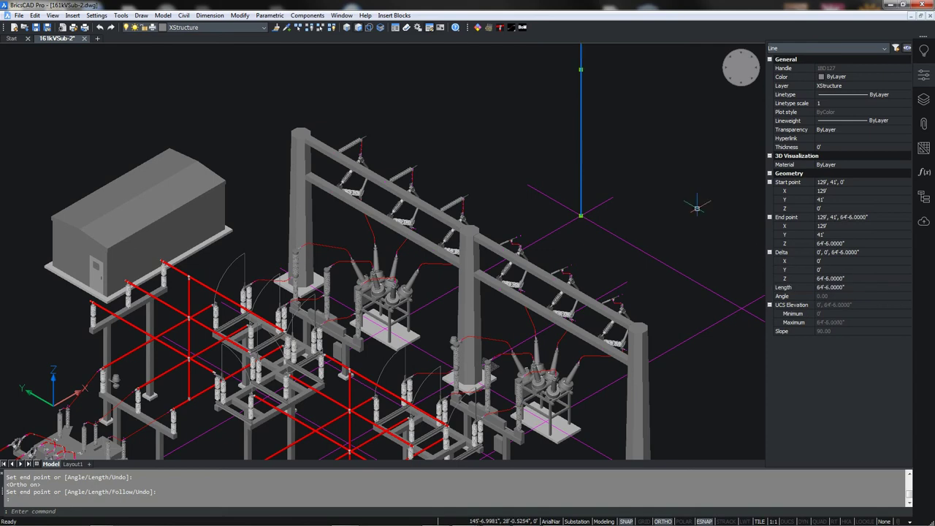
scroll(643, 205, down, 5)
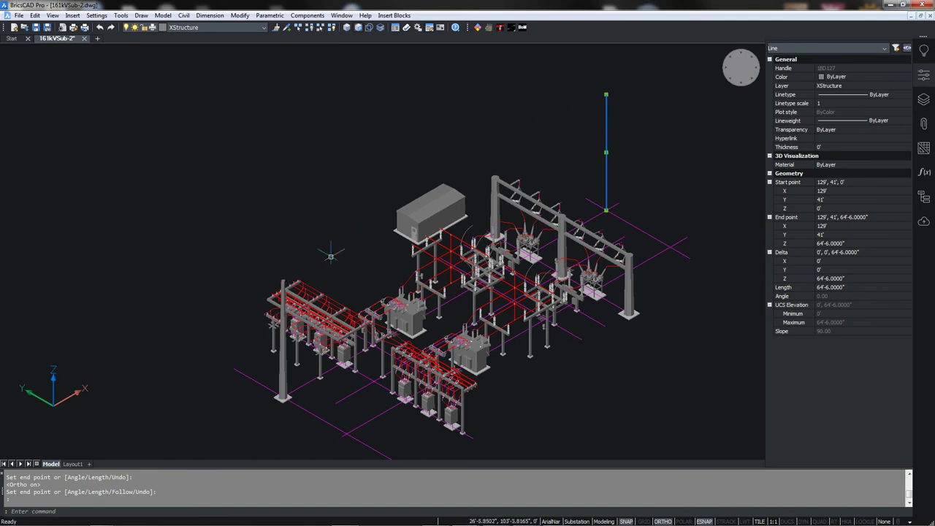
text(LSAG)
key(Return)
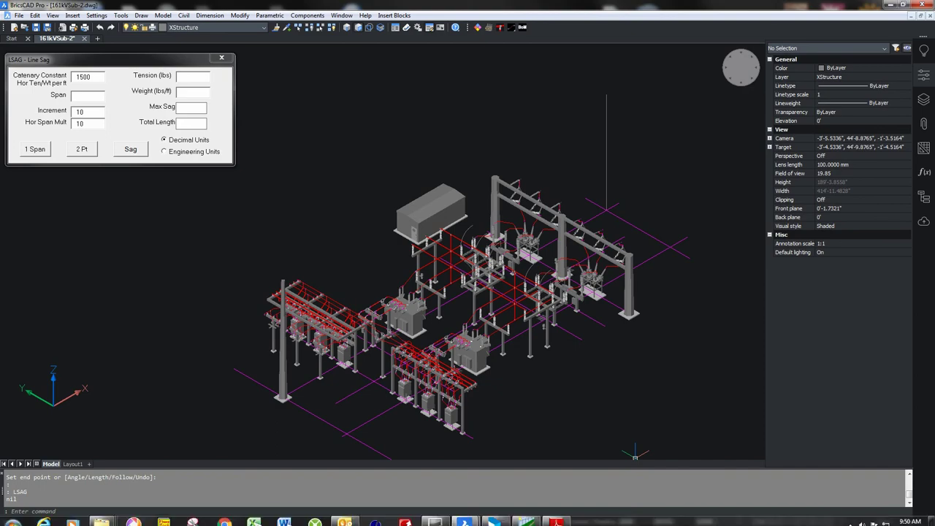
- Bring forward the PLS-CADD/Ultralite calculator showing the 207 ft steel strand span
click(528, 517)
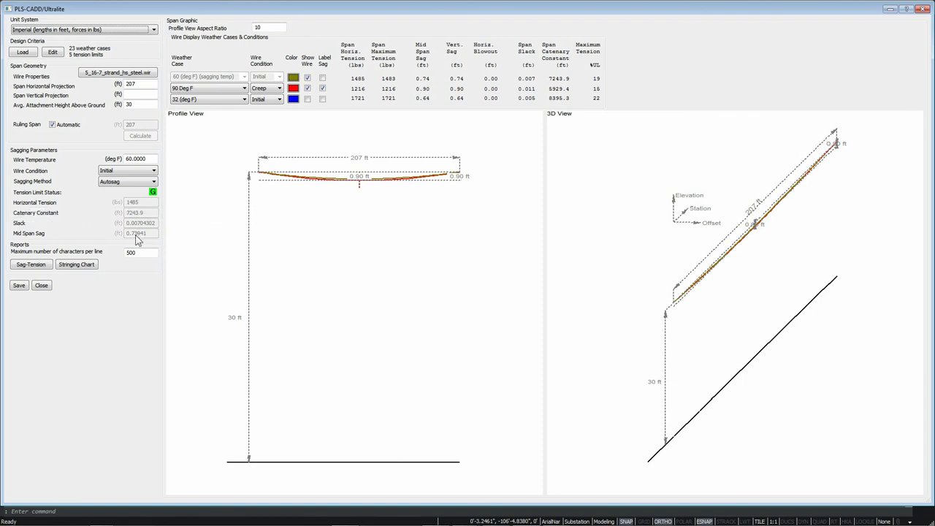
- Sag the span by Horizontal-Tension at 1000 lbs
click(130, 183)
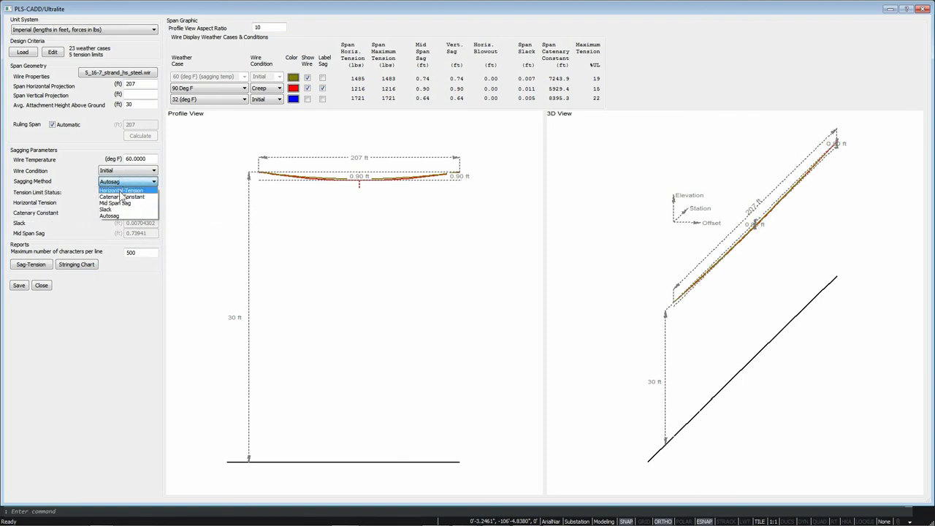
click(129, 192)
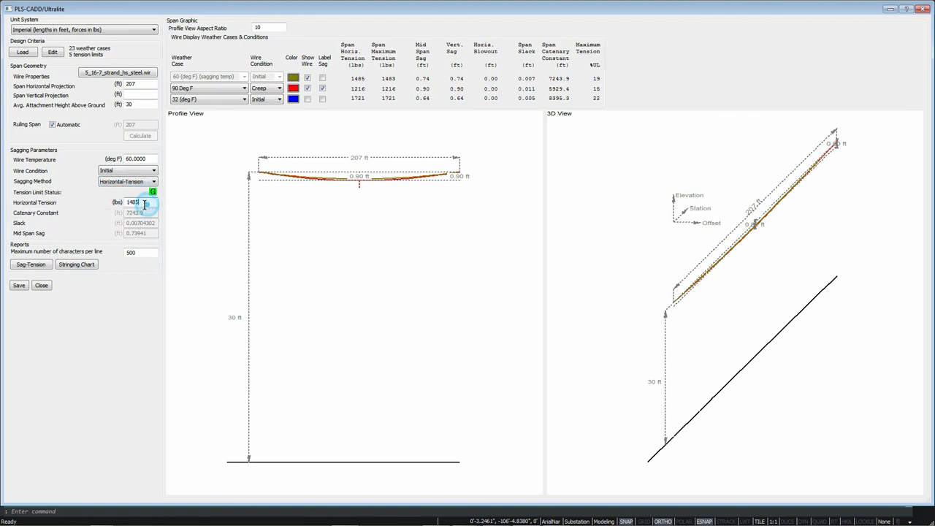
double_click(131, 202)
text(1000)
key(Tab)
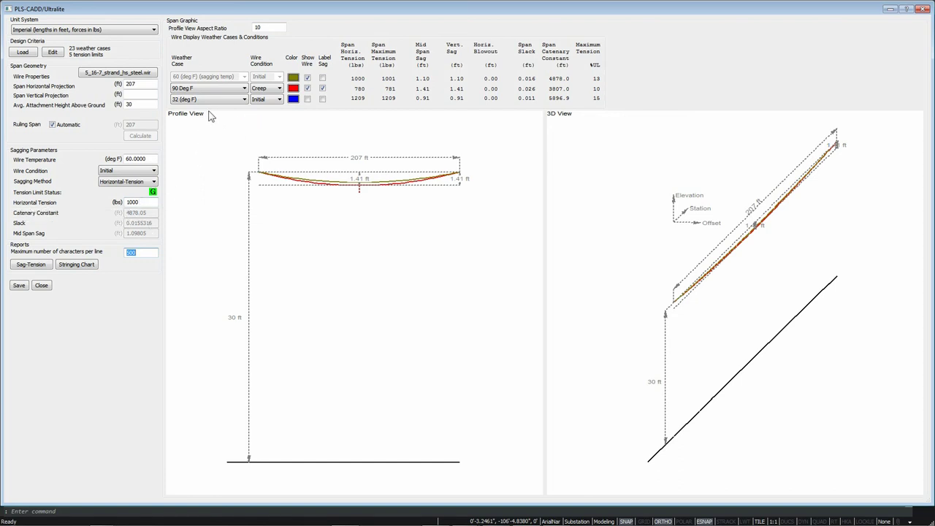
- Review the weather cases keeping 90 Deg F and the wire conditions, then minimize the calculator
click(226, 88)
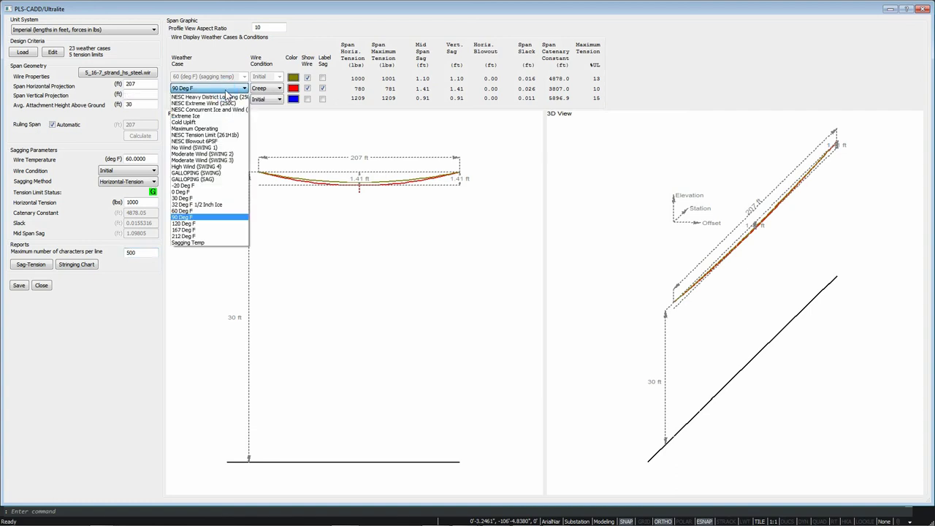
click(228, 90)
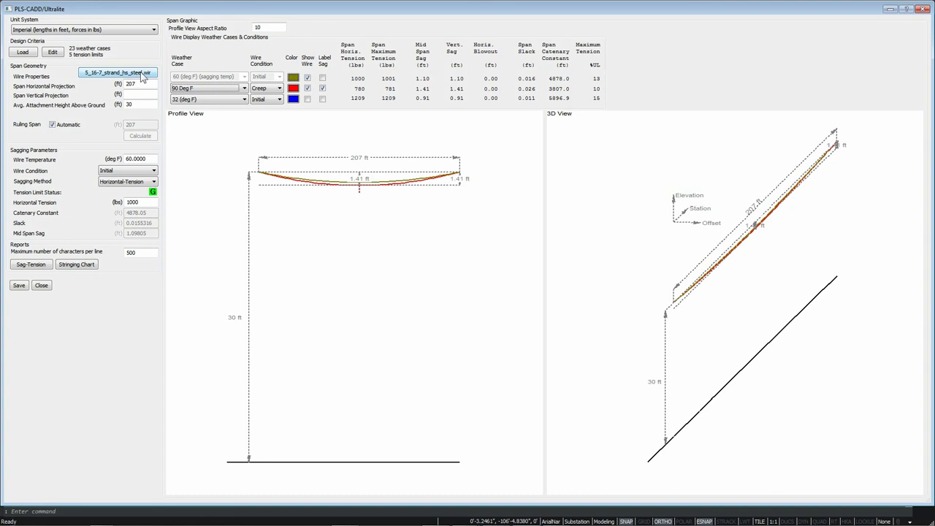
click(205, 91)
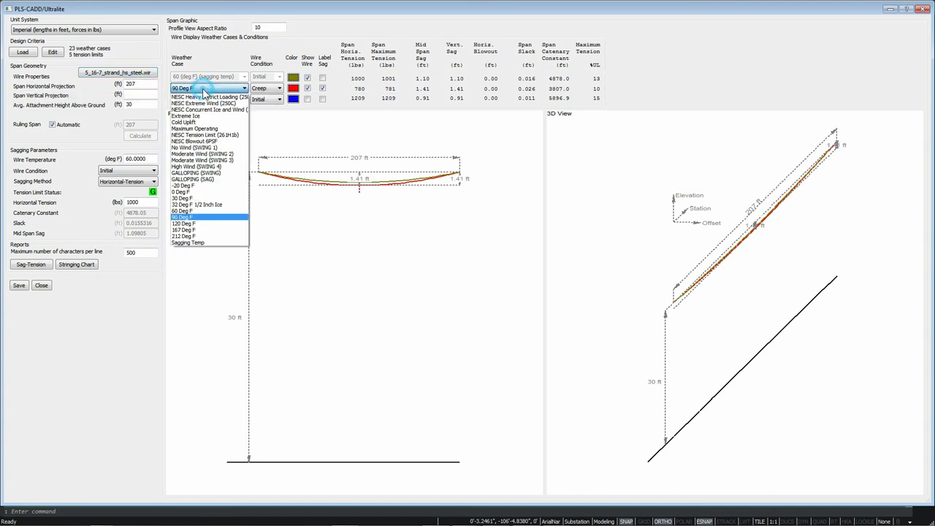
click(184, 218)
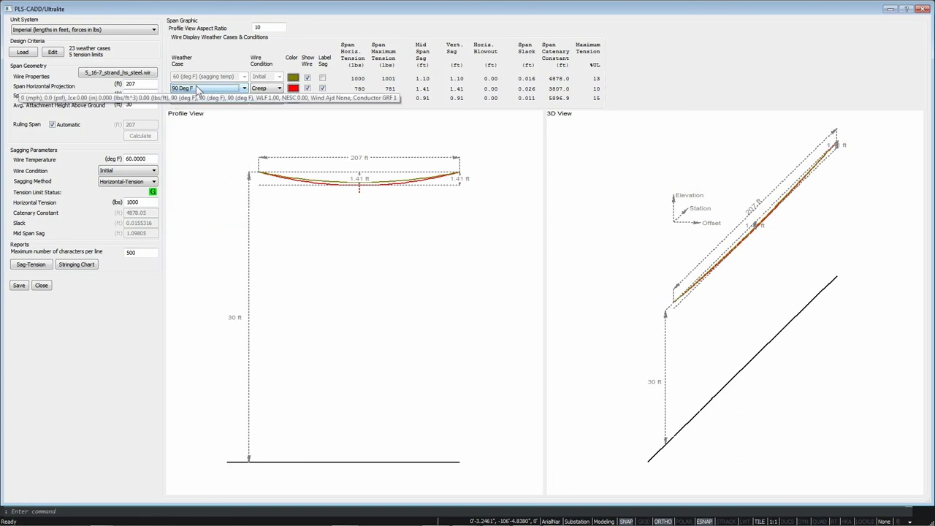
click(264, 88)
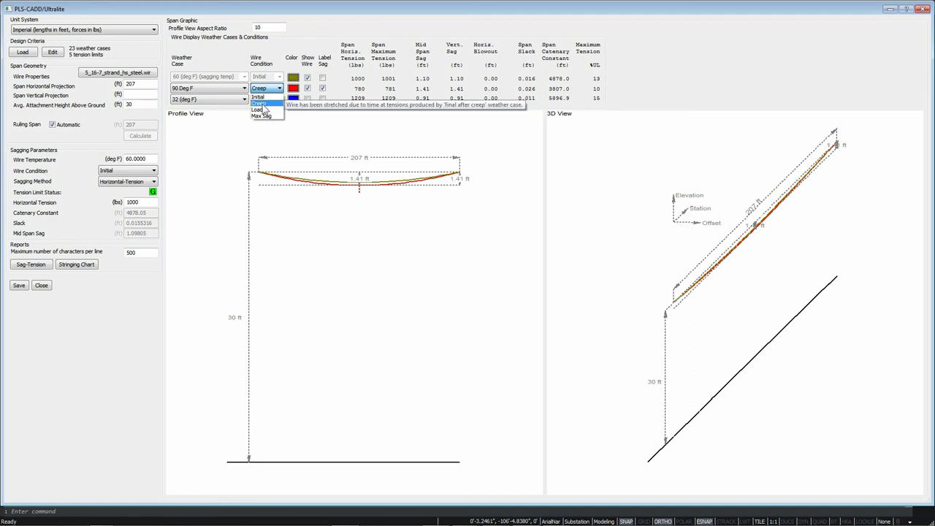
click(291, 117)
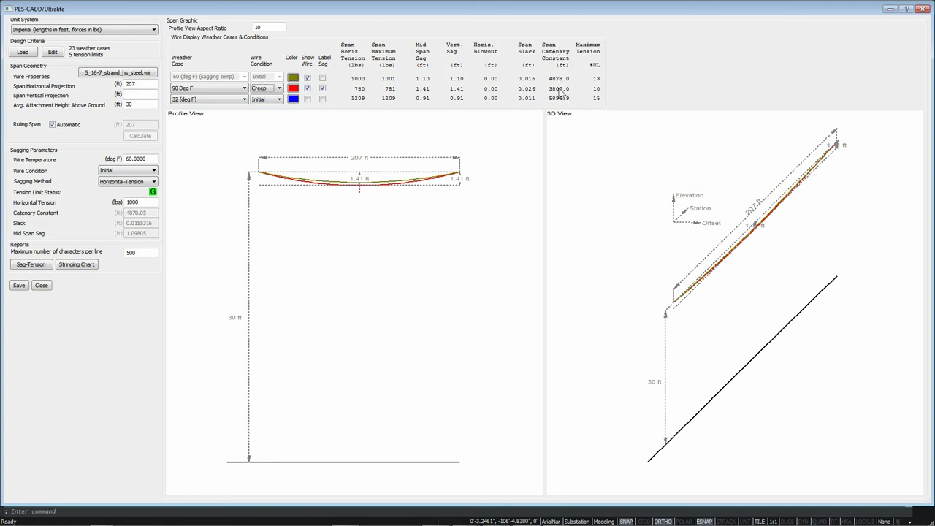
click(890, 9)
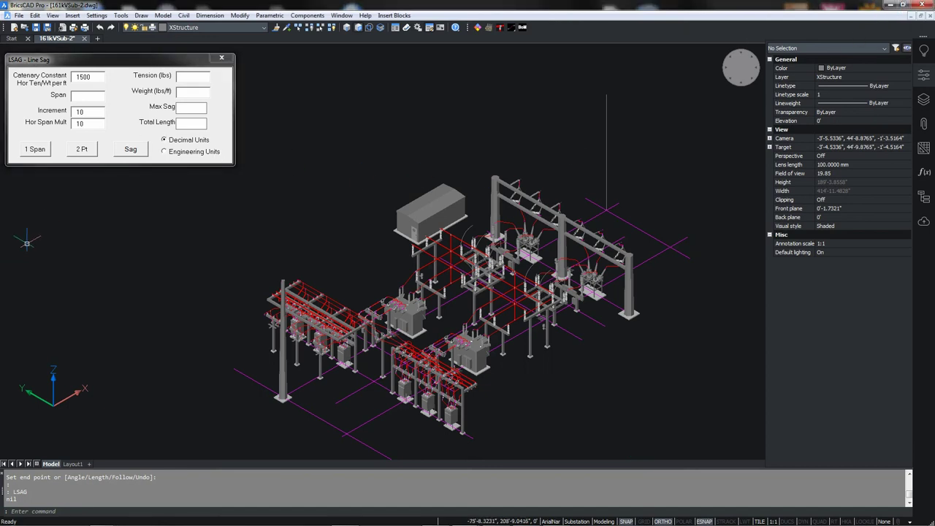
- Enter catenary constant 3807, horizontal span multiplier 1 and Engineering Units in LSAG
double_click(96, 79)
text(3807)
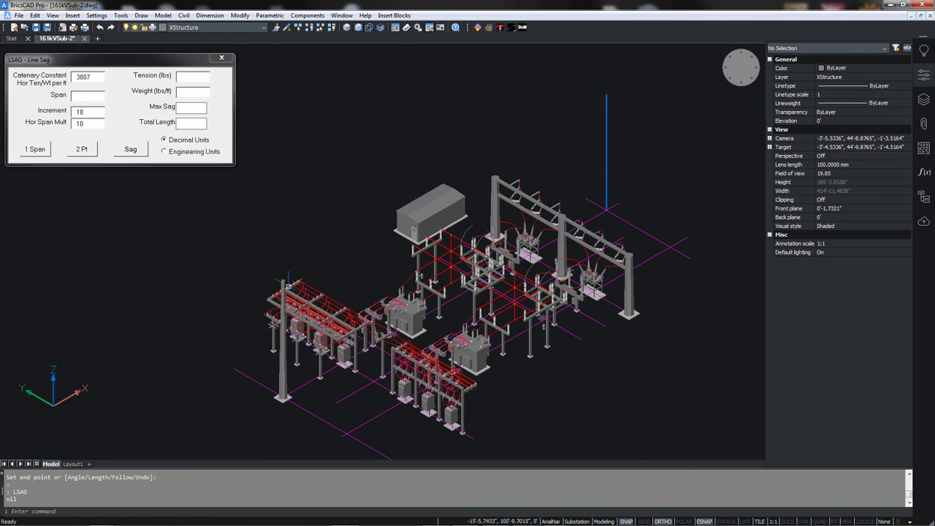
click(82, 126)
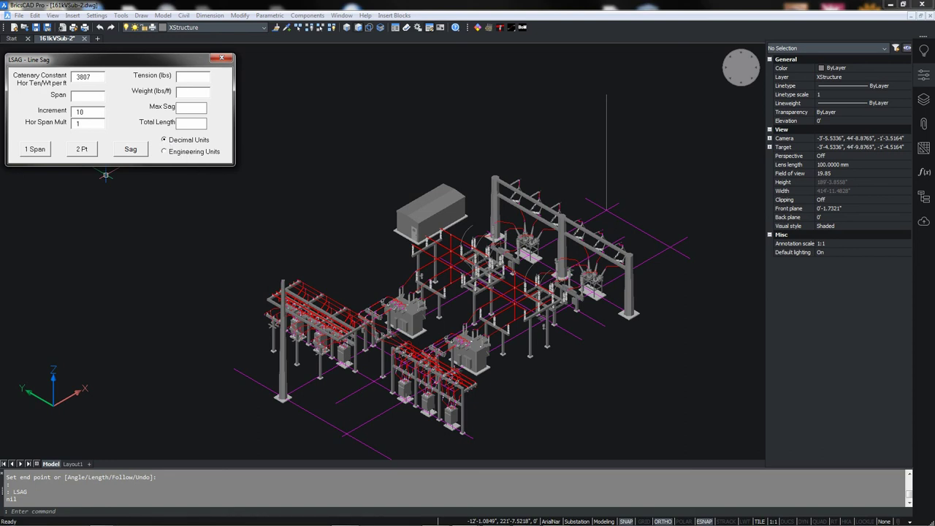
click(226, 226)
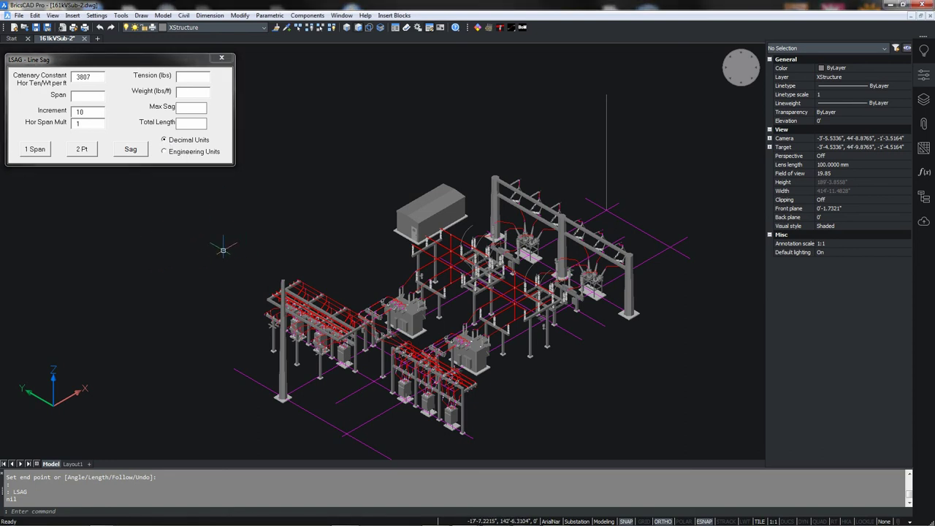
click(165, 152)
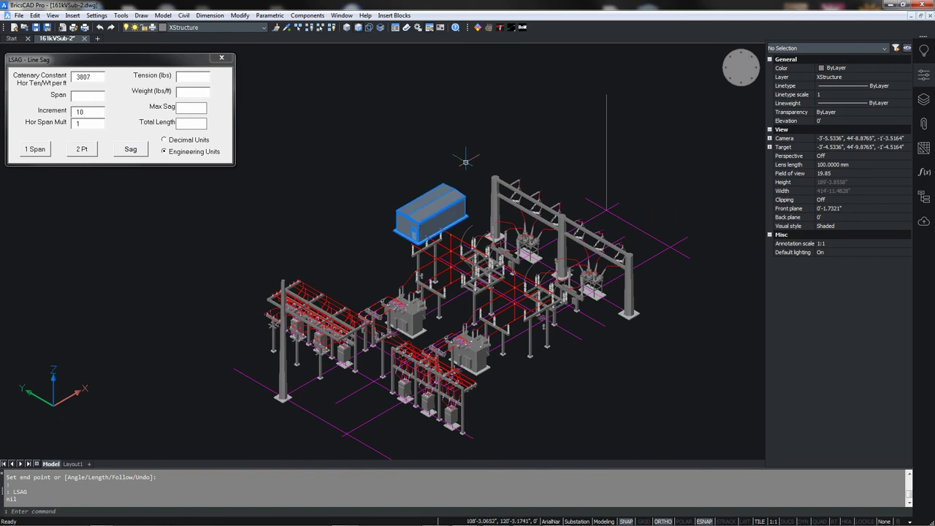
- Draw the 2-point sagged span from the mast-top node to the far structure's end point
click(82, 150)
scroll(257, 267, up, 3)
scroll(224, 265, up, 3)
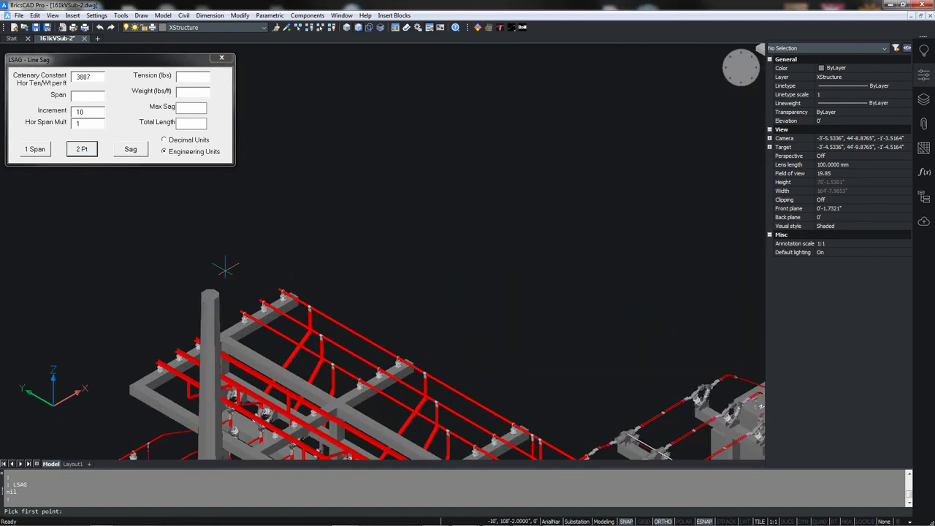
text(node)
key(Return)
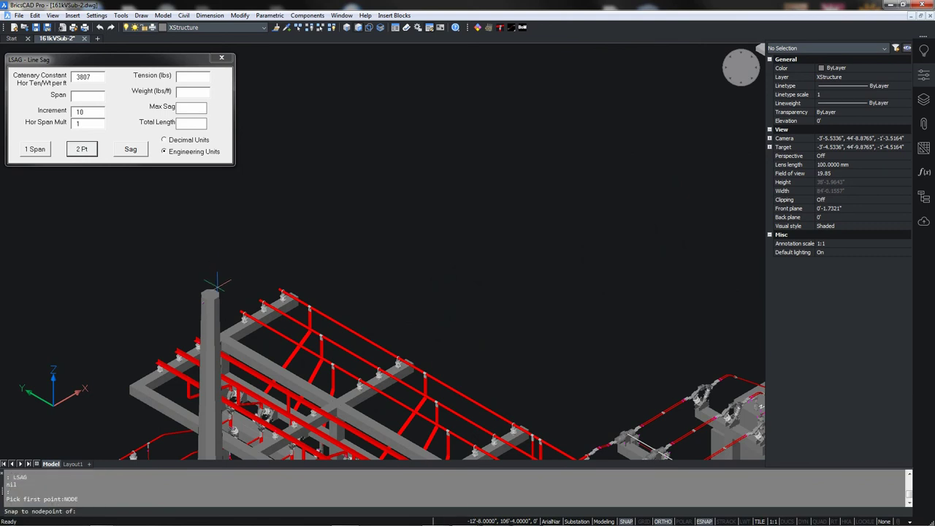
click(211, 292)
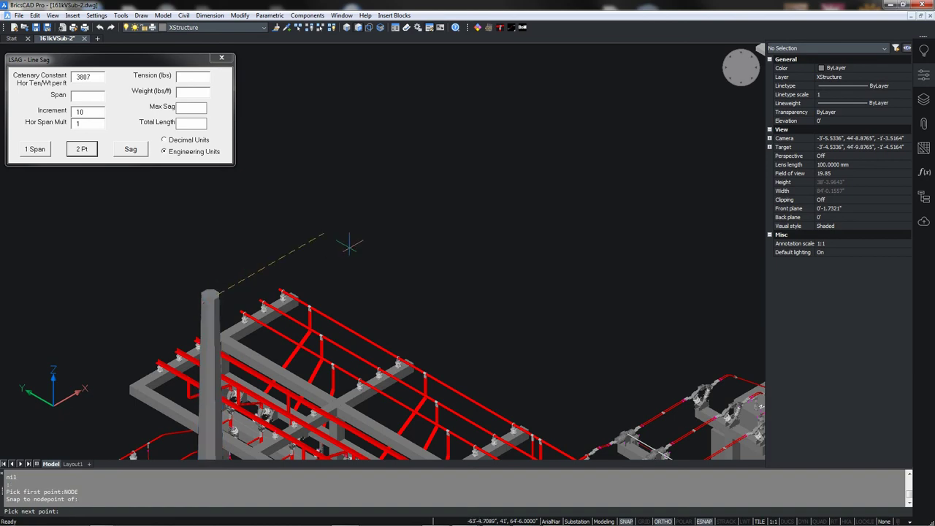
scroll(512, 194, down, 3)
middle_drag(517, 196, 441, 279)
scroll(621, 160, up, 6)
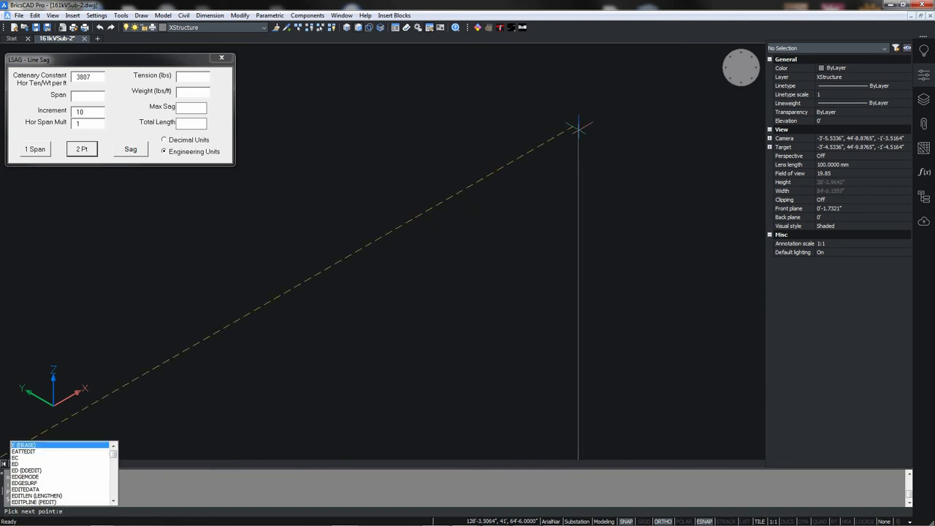
text(nd)
key(Return)
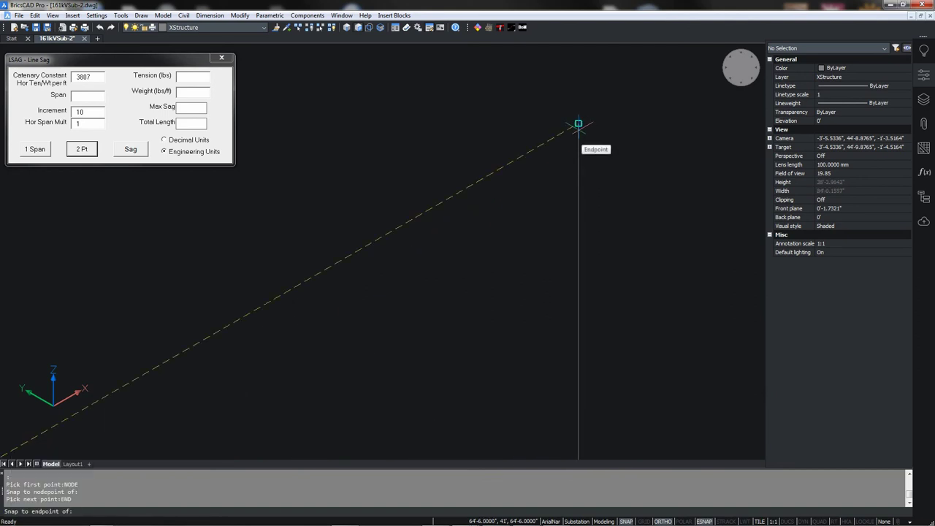
click(577, 127)
scroll(357, 209, down, 4)
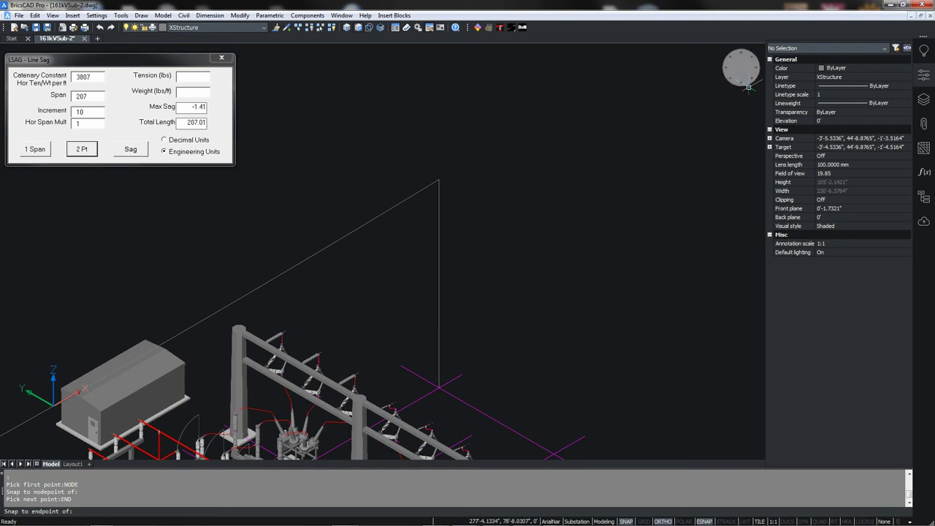
- Check the wire in a Left side elevation, close LSAG, and select the sag polyline
click(723, 75)
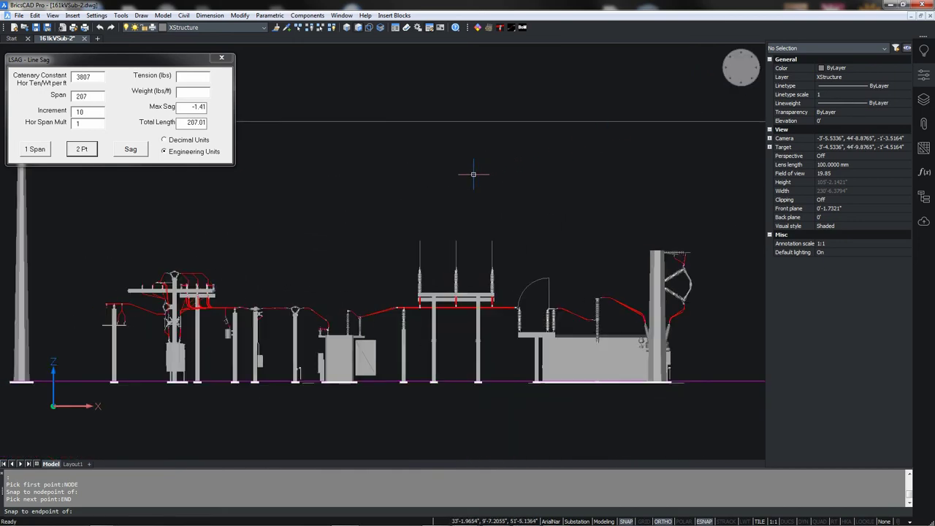
click(222, 57)
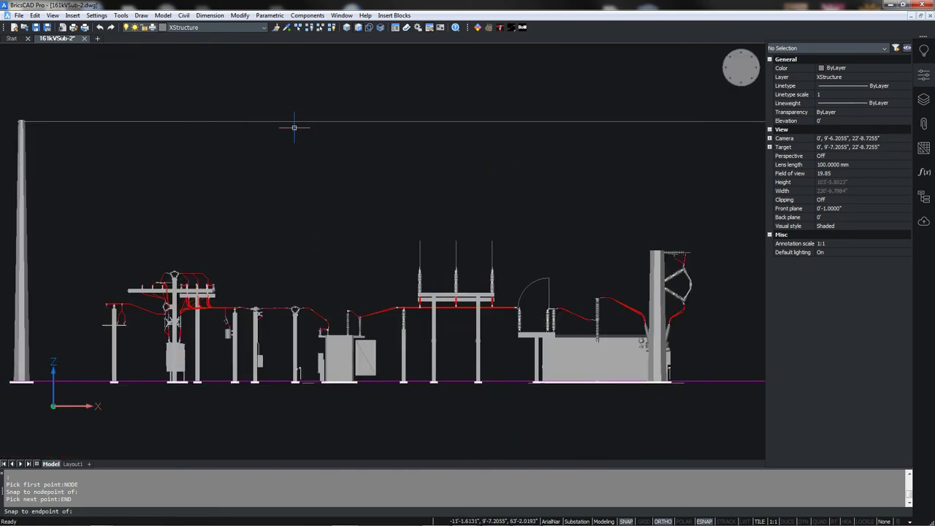
click(291, 121)
click(291, 123)
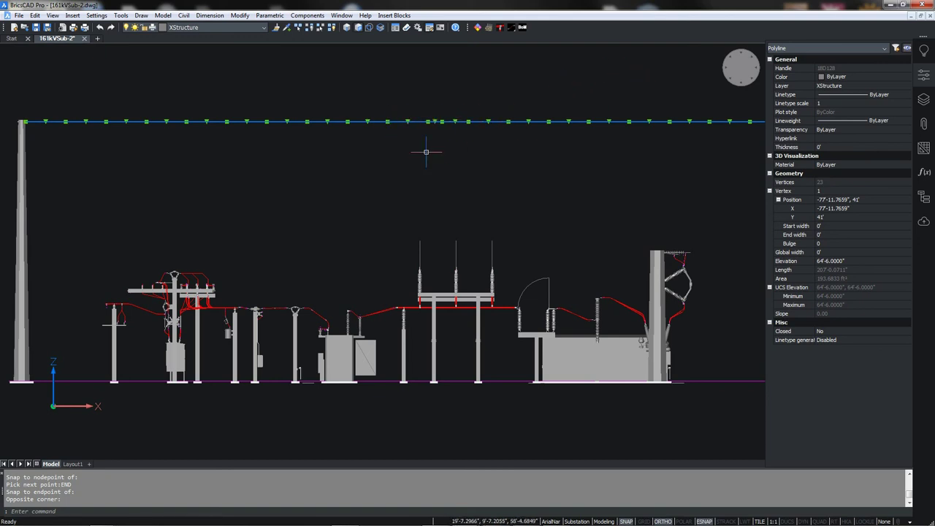
- Try isometric, front and left views, then align the UCS to the current view
key(Escape)
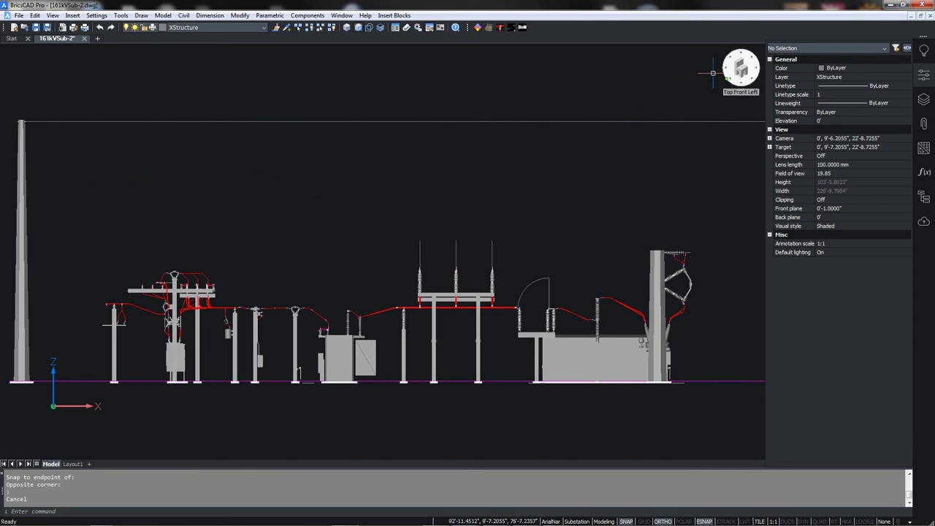
click(713, 73)
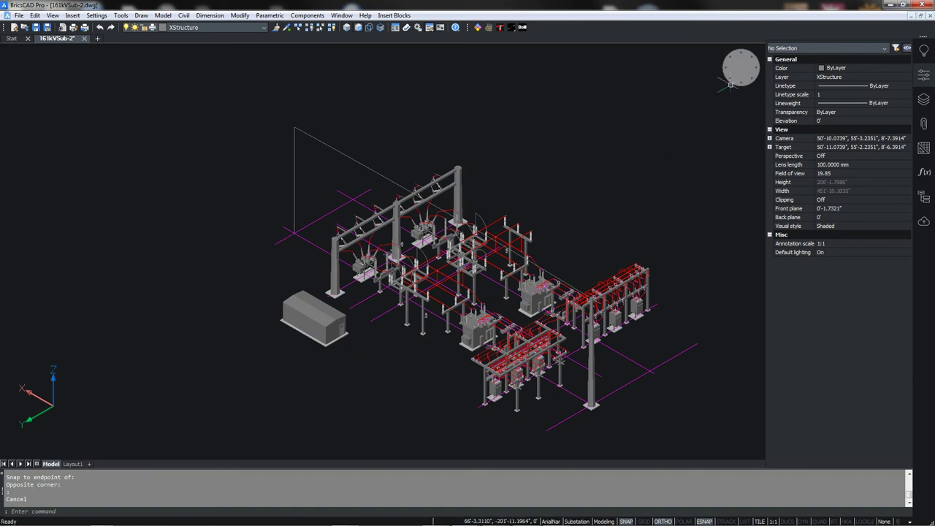
click(729, 83)
click(720, 69)
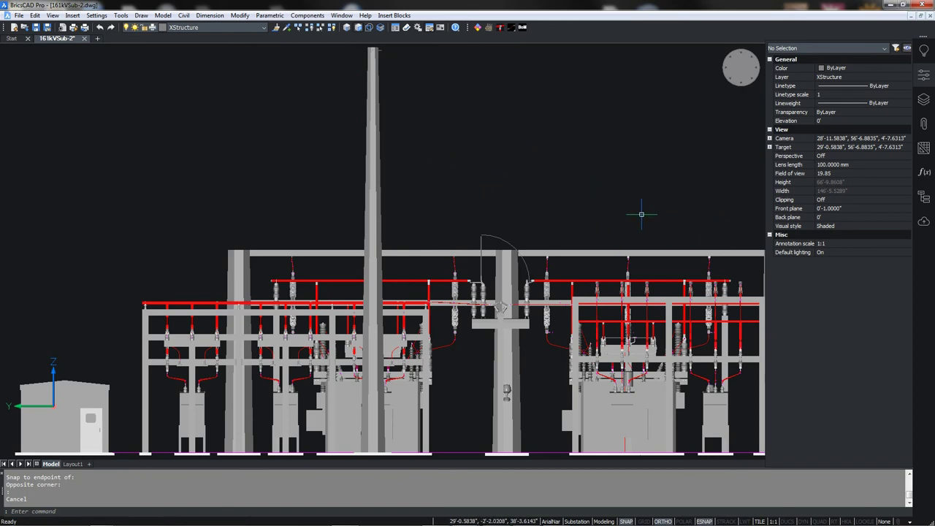
scroll(514, 84, down, 2)
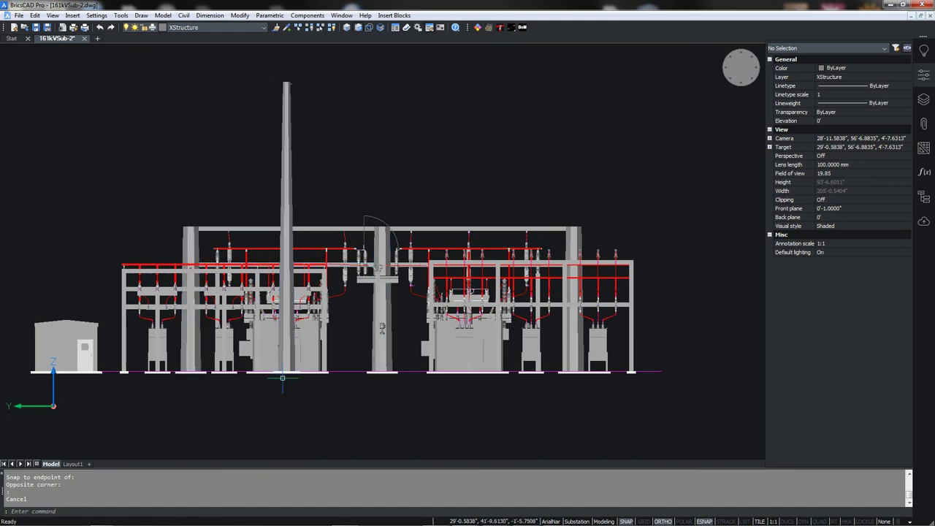
text(u)
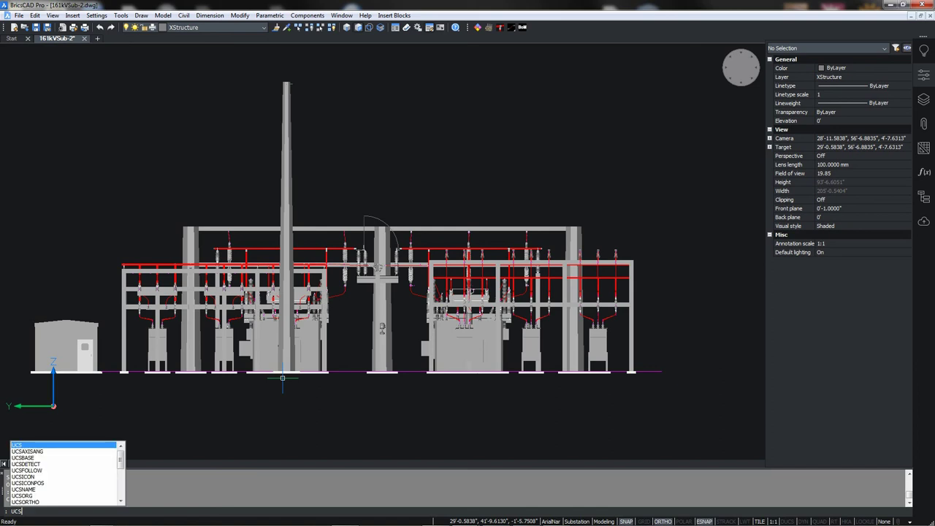
key(Return)
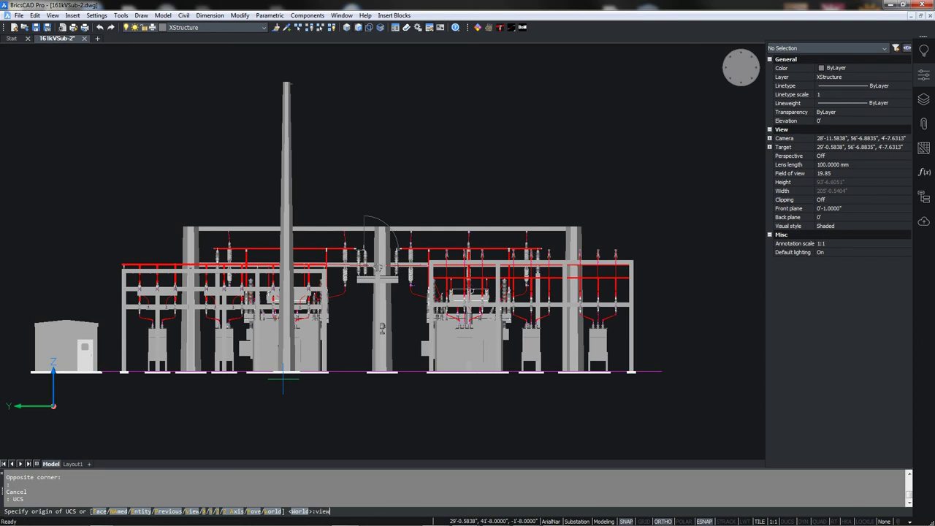
text(view)
key(Return)
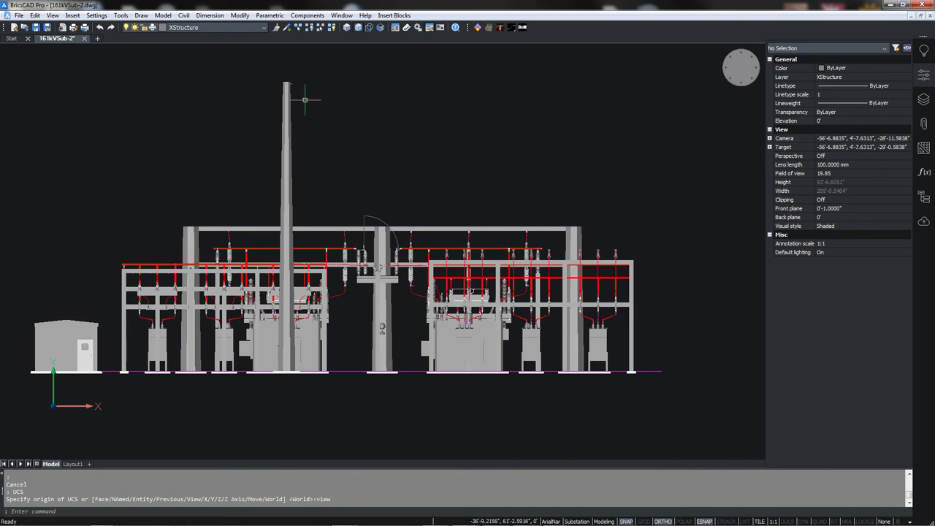
- Orbit and zoom to an angled close-up of the mast top
shift+middle_drag(349, 123, 344, 129)
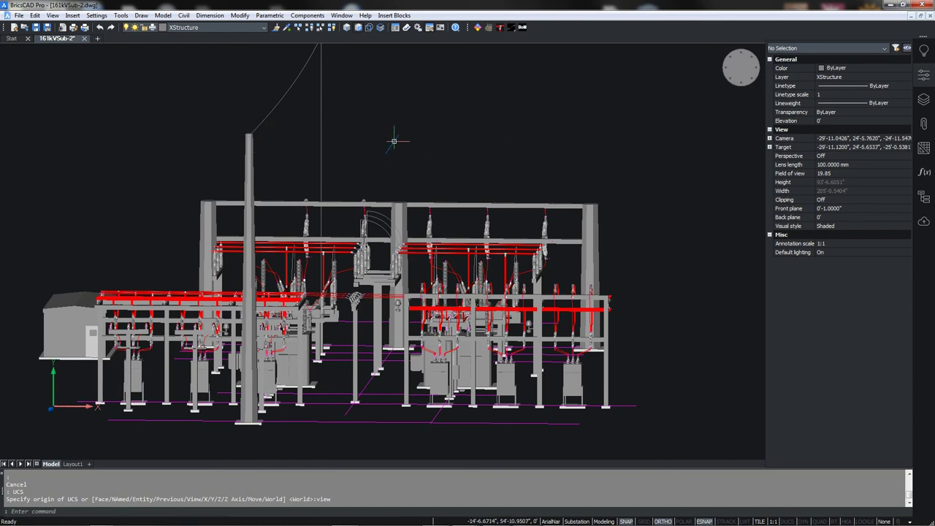
scroll(254, 133, up, 3)
scroll(254, 133, up, 5)
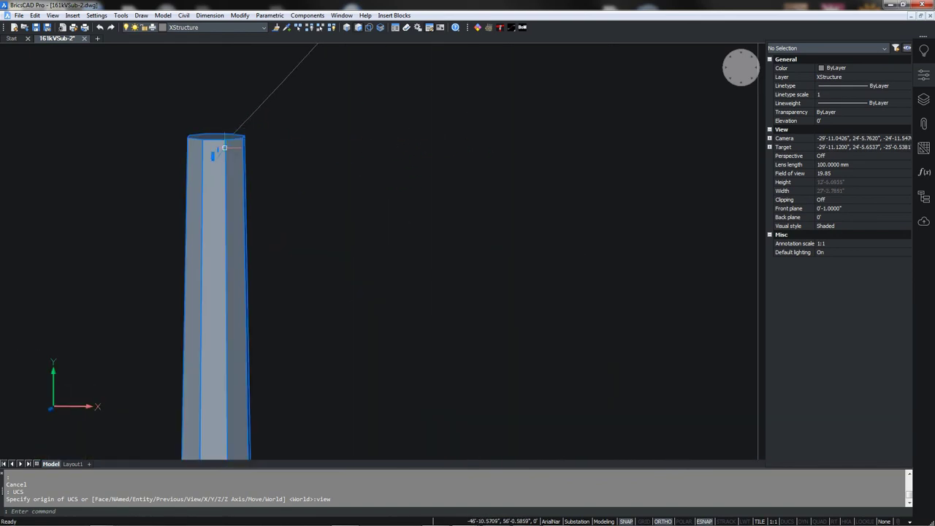
scroll(300, 153, down, 5)
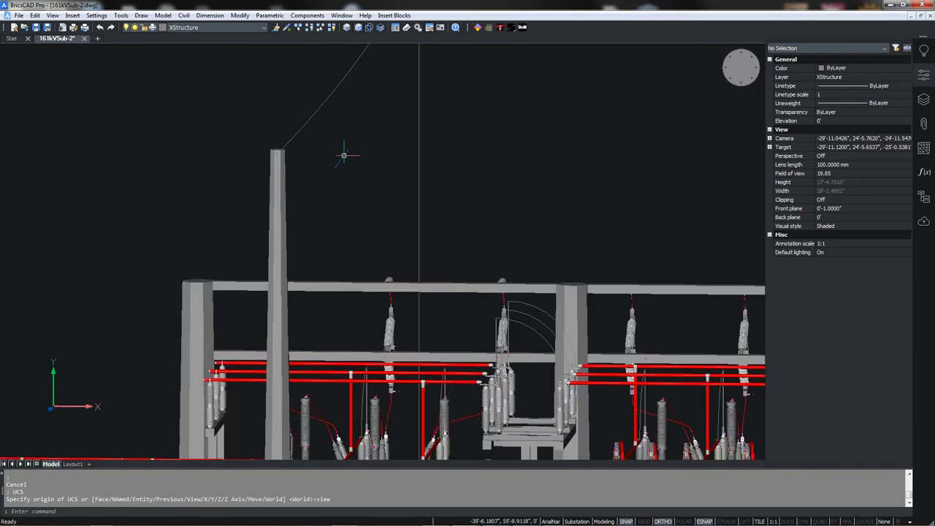
middle_drag(344, 150, 395, 143)
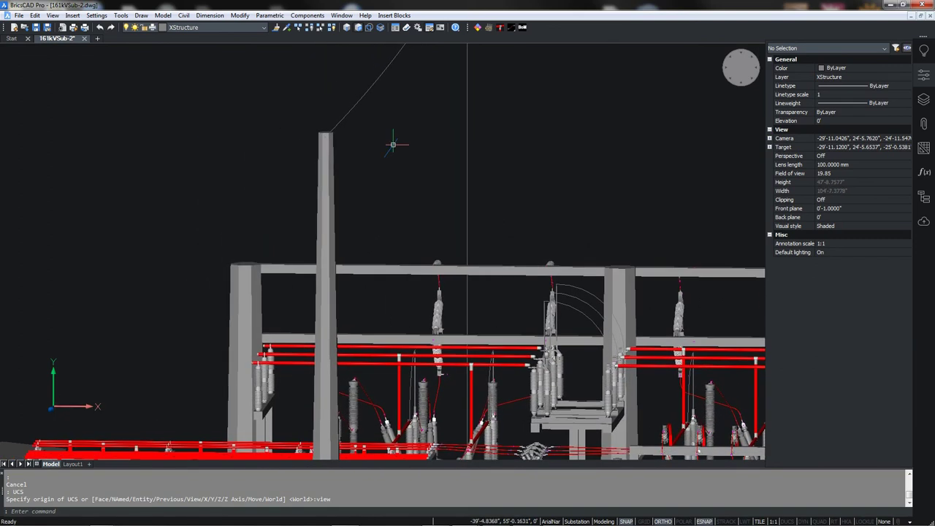
- Start a line snapped to the node at the mast top
text(1)
text(INE)
key(Return)
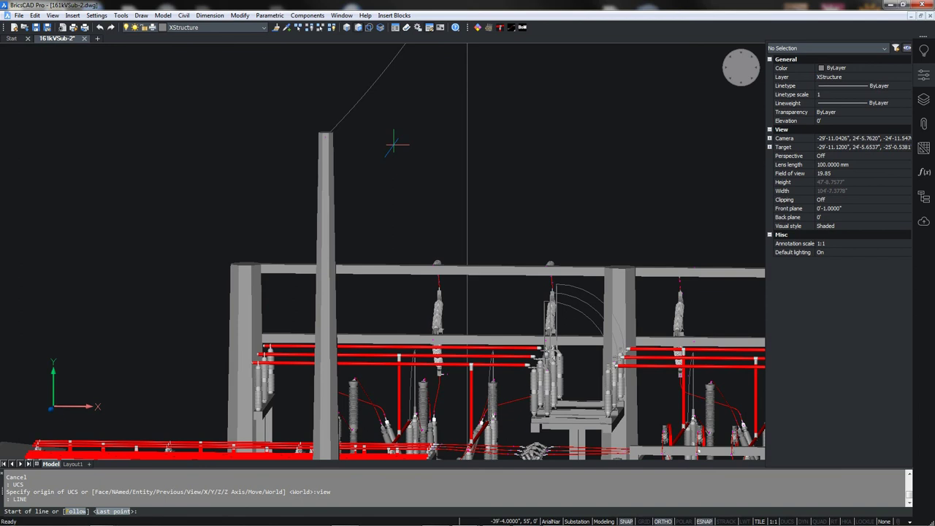
scroll(368, 145, up, 3)
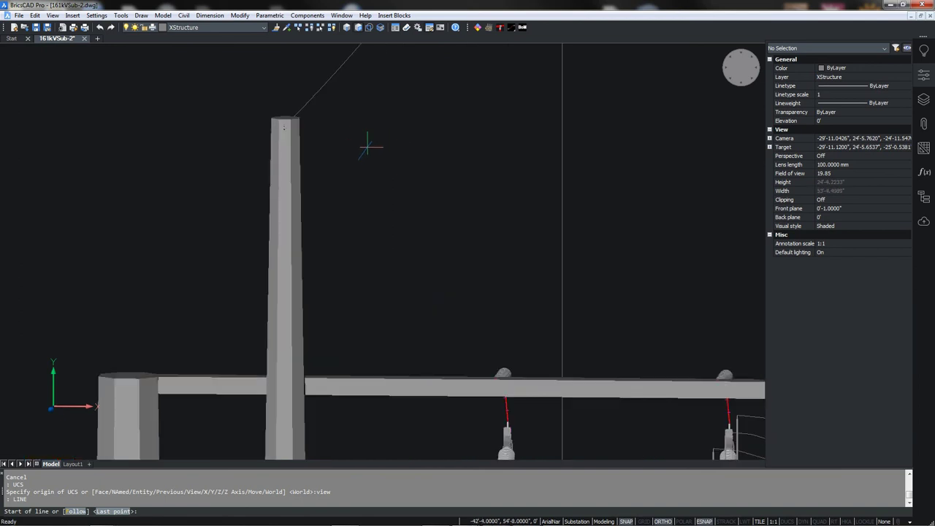
text(nod)
key(Return)
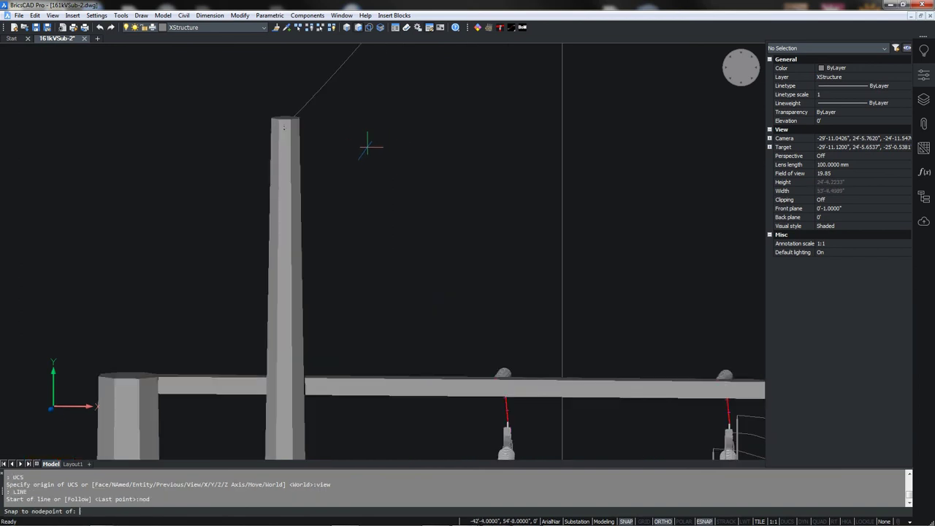
click(288, 123)
scroll(353, 147, down, 3)
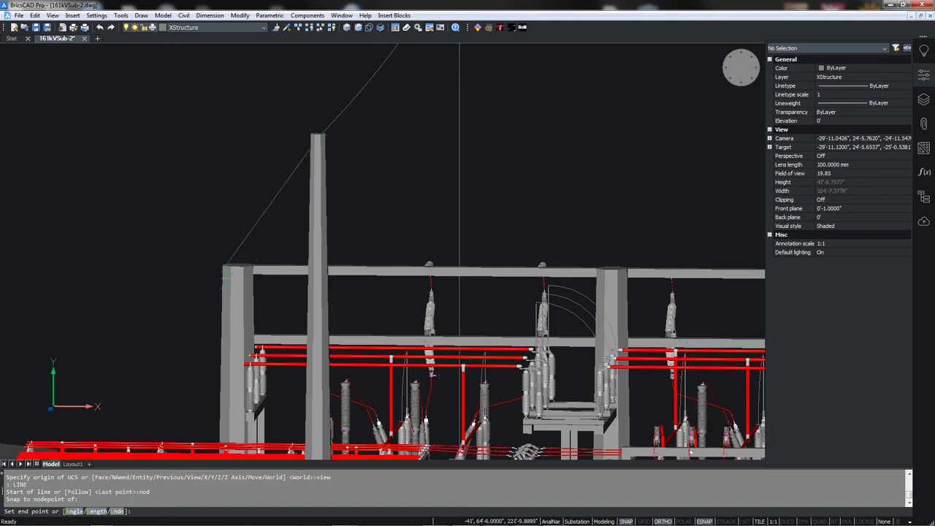
middle_drag(146, 290, 175, 215)
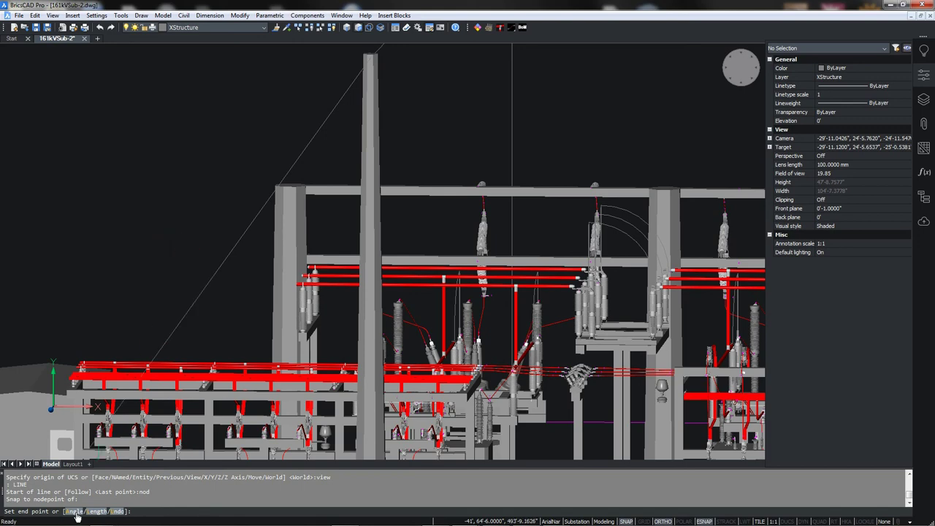
- Finish the line at an angle of -120° with a length of 70 feet
text(a)
key(Return)
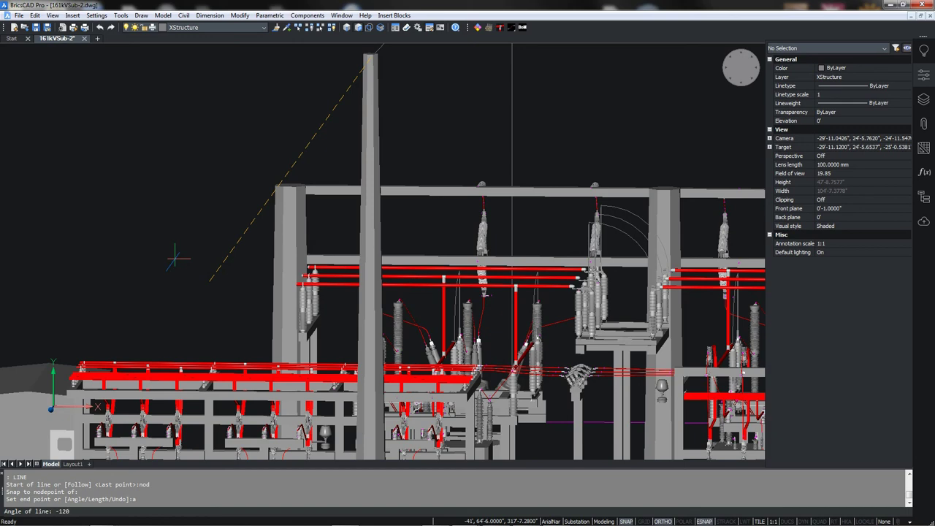
scroll(188, 247, down, 4)
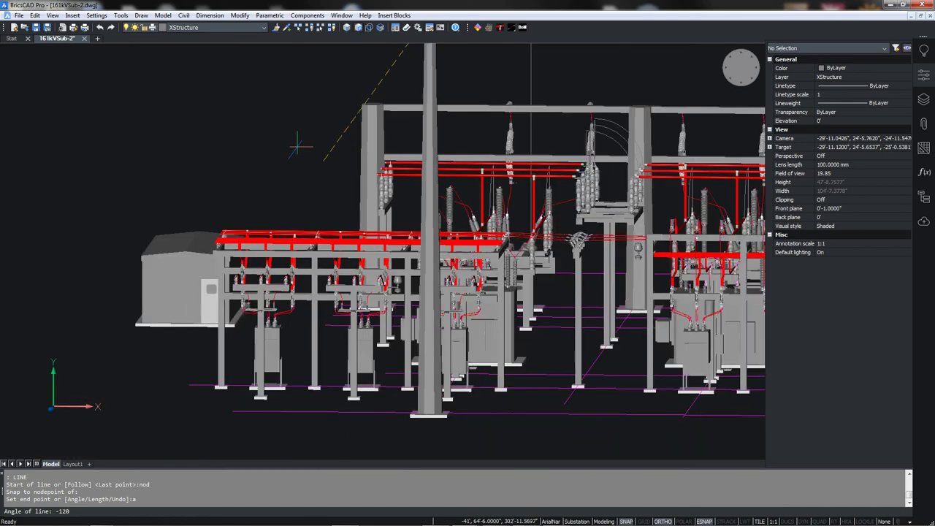
scroll(298, 146, down, 3)
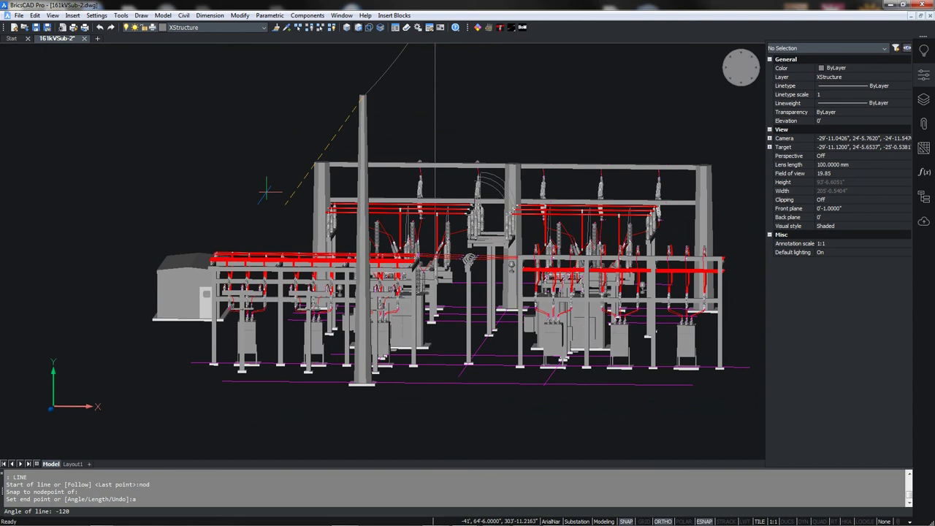
key(Return)
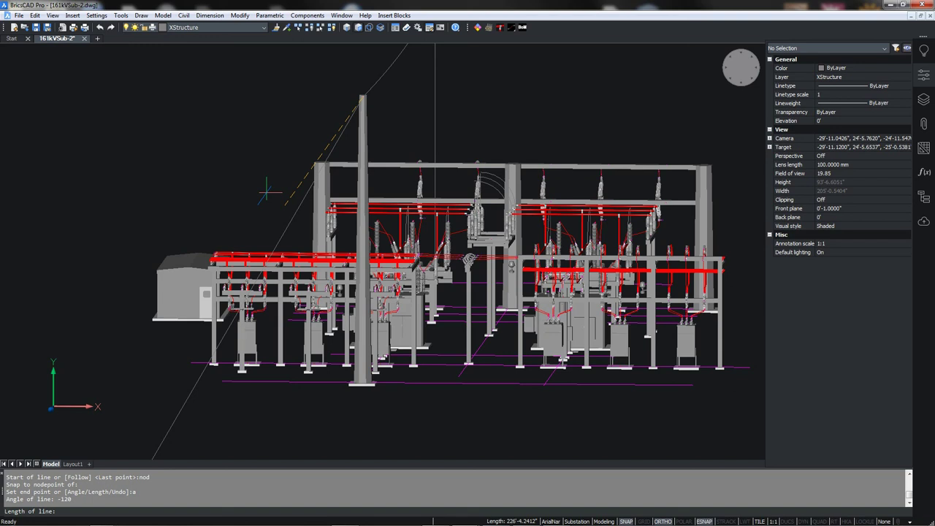
key(Return)
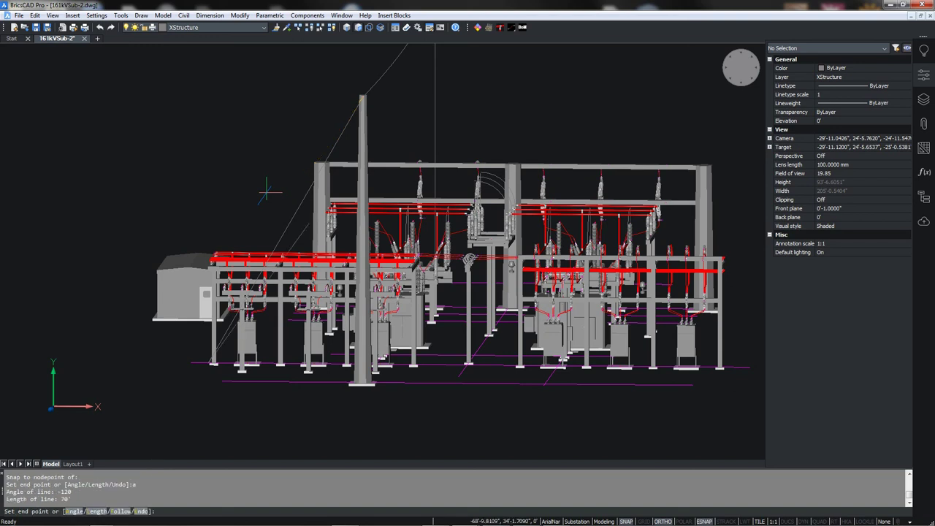
key(Return)
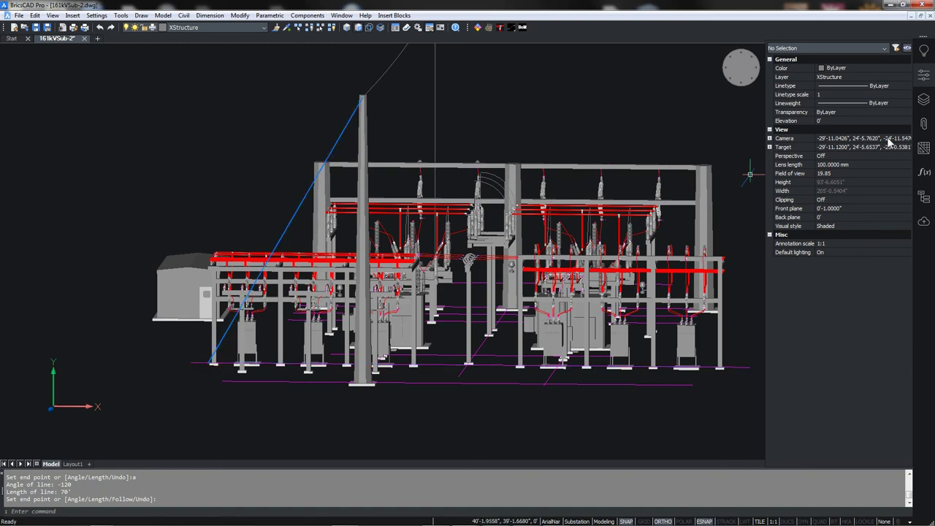
- Make L1 the current layer and move the diagonal pole-top line onto L1 so it turns green
click(924, 100)
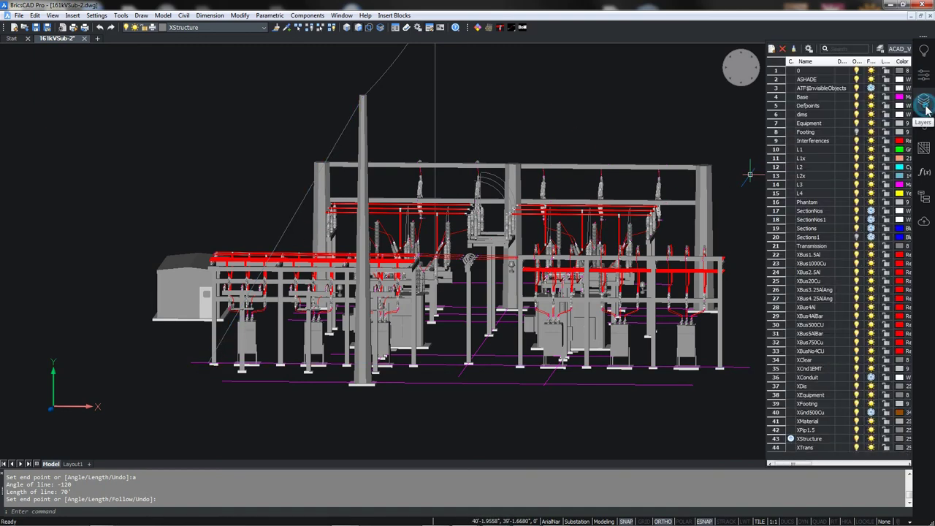
double_click(795, 149)
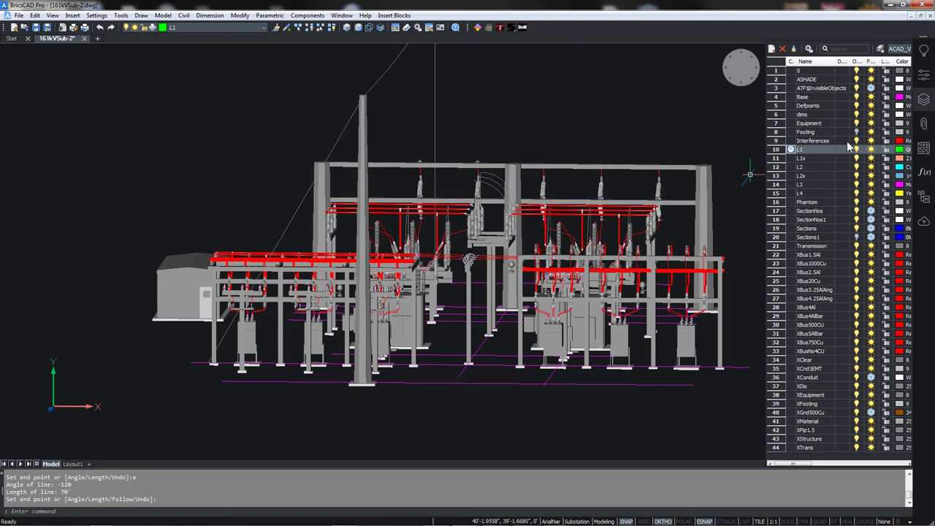
click(925, 75)
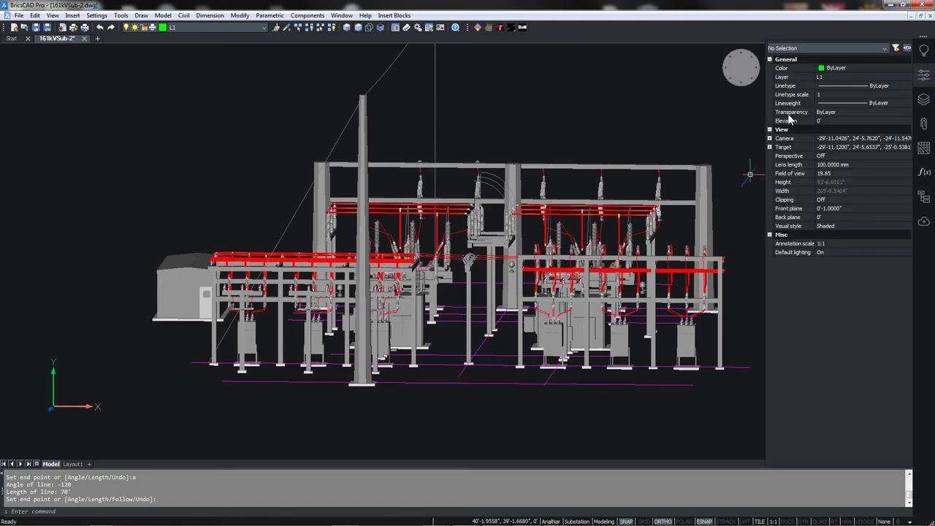
click(343, 139)
click(837, 86)
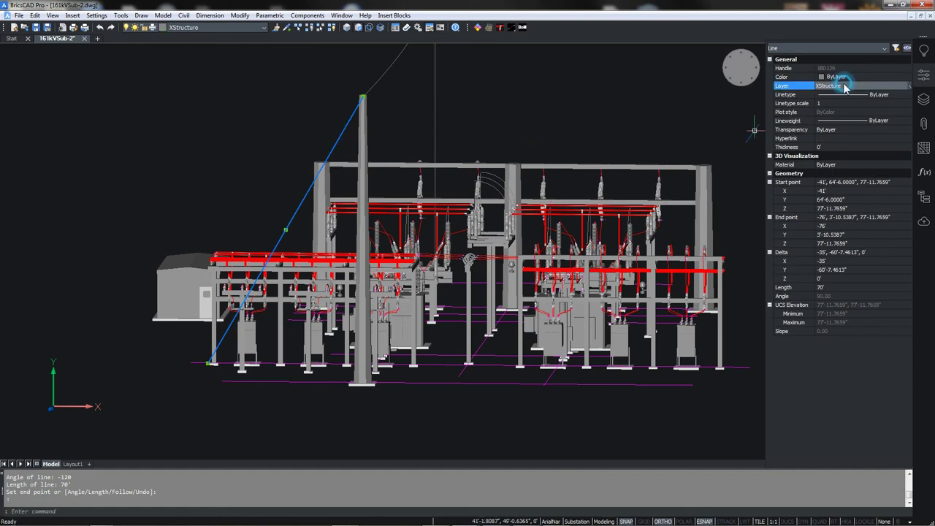
click(836, 84)
scroll(830, 168, up, 7)
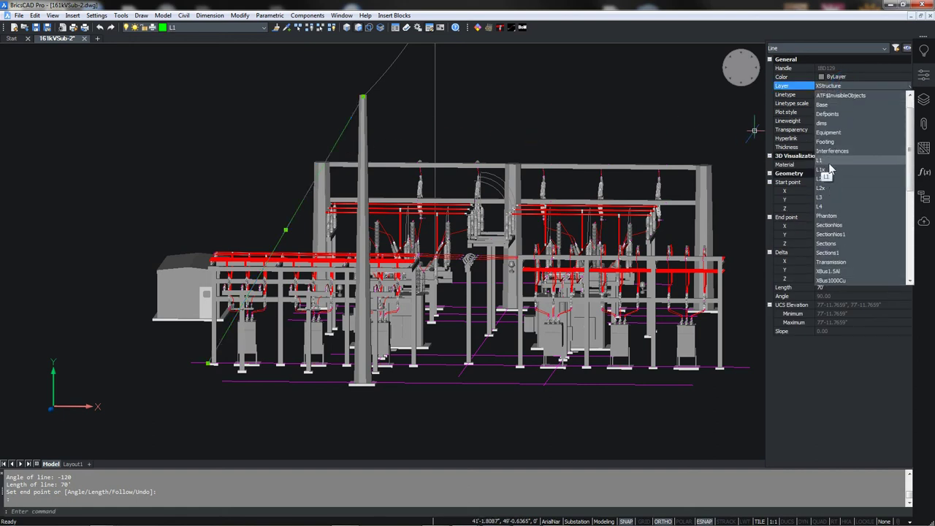
click(828, 160)
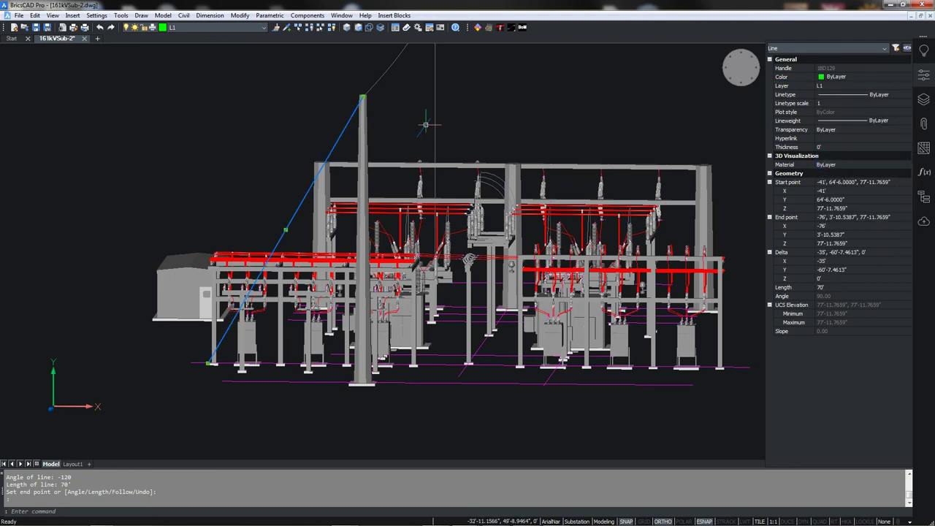
- Undo the most recent change with U
key(ctrl+z)
text(u)
key(Return)
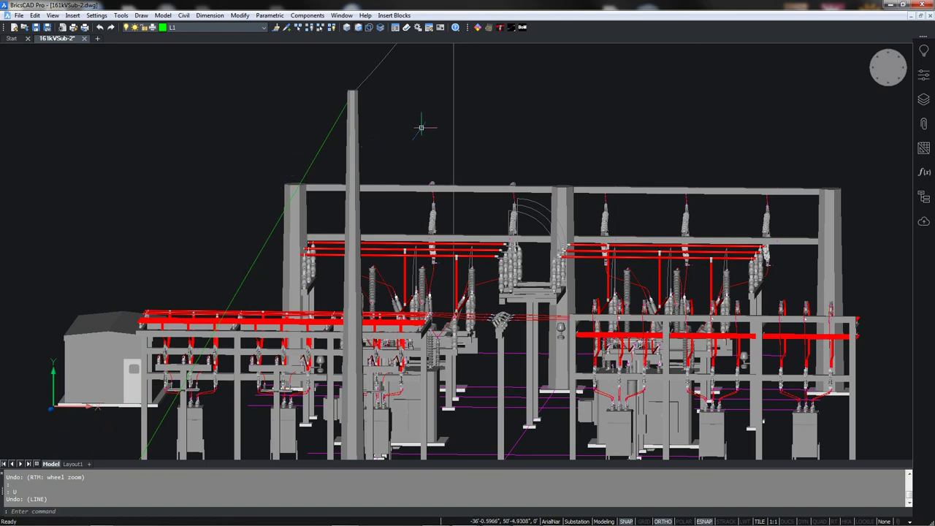
- Begin a new line snapped to the pole-top endpoint
text(line)
key(Return)
text(end)
key(Return)
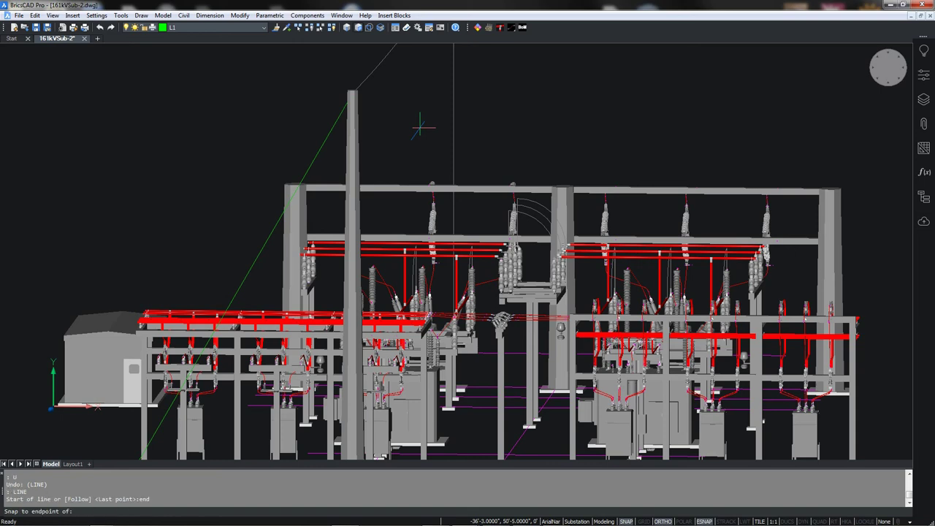
click(328, 128)
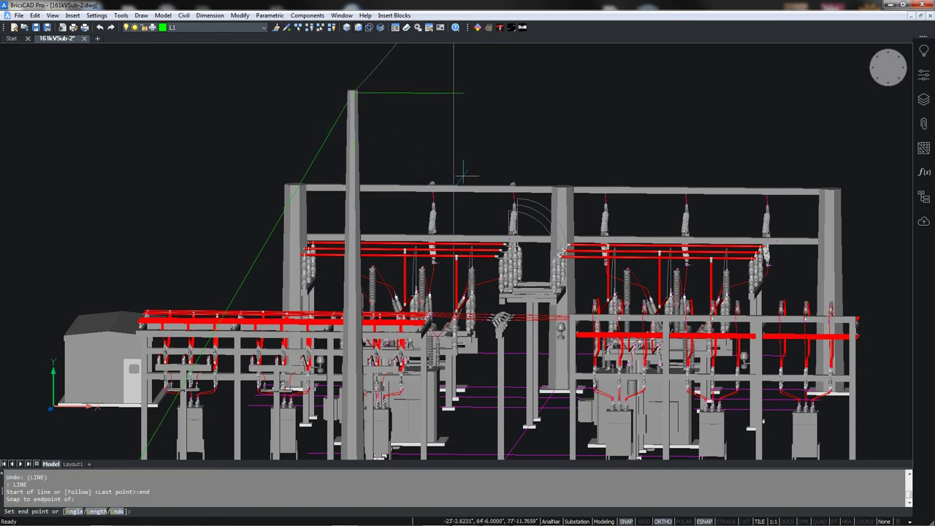
- Complete the line at an angle of -45° with a length of 60 feet
key(Return)
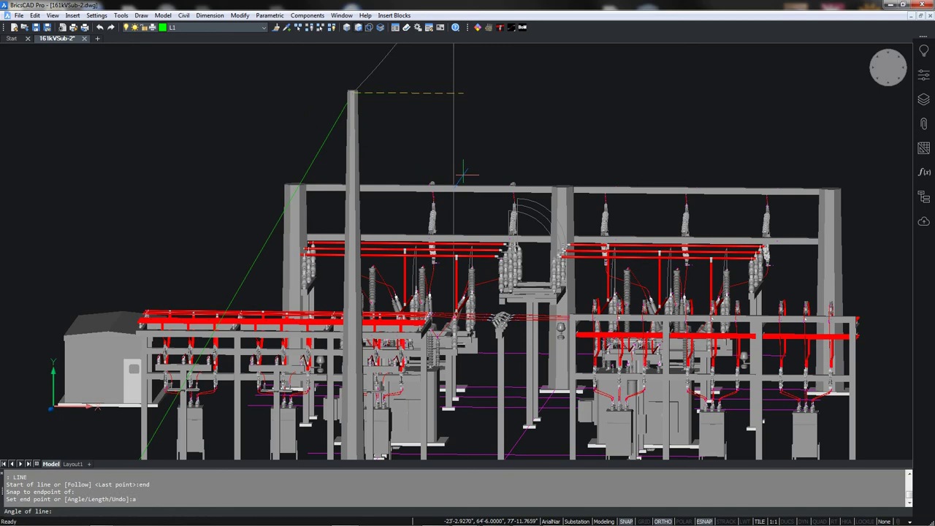
text(-45)
key(Return)
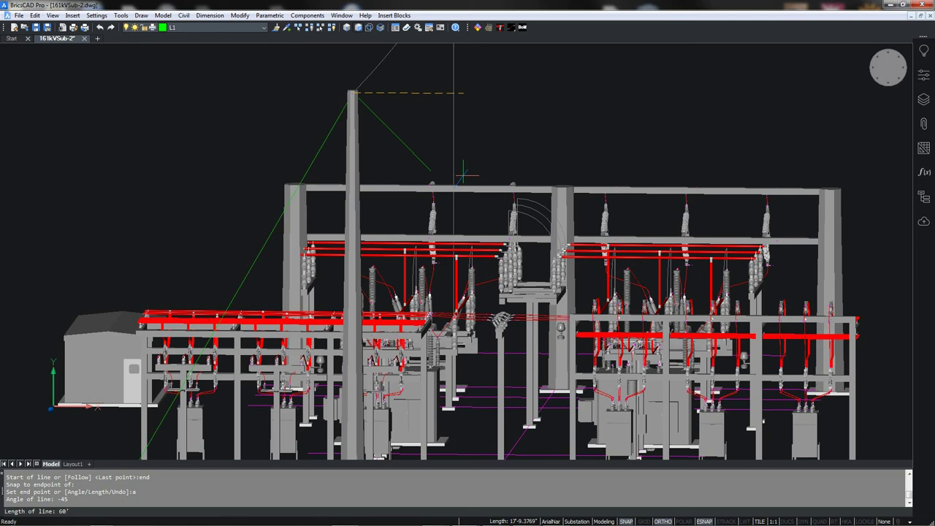
key(Return)
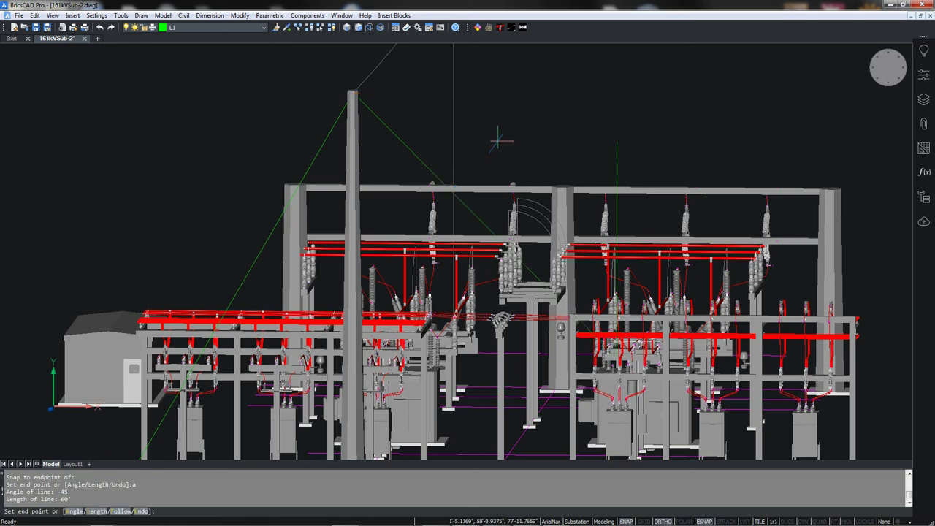
key(Return)
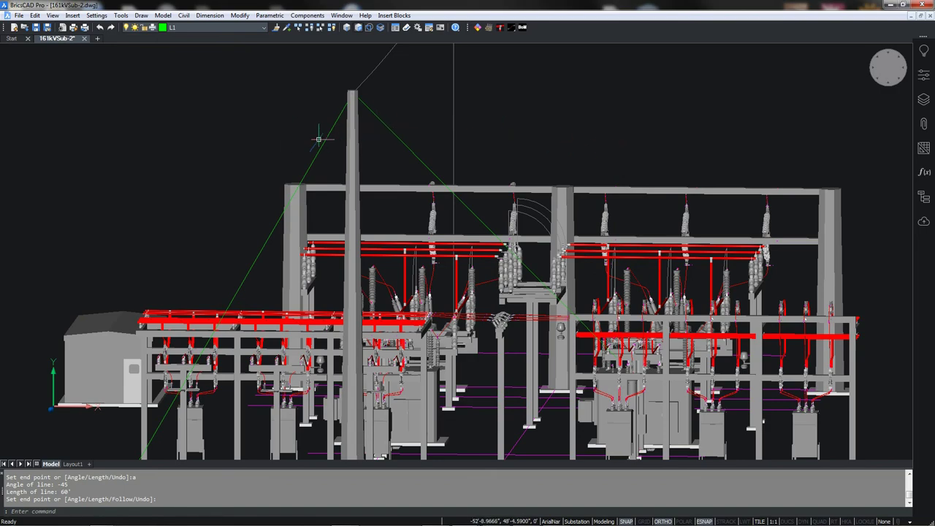
- Orbit and zoom out to an isometric 3D view of the substation
scroll(538, 138, down, 2)
shift+middle_drag(538, 139, 477, 178)
scroll(476, 178, down, 4)
scroll(457, 224, up, 1)
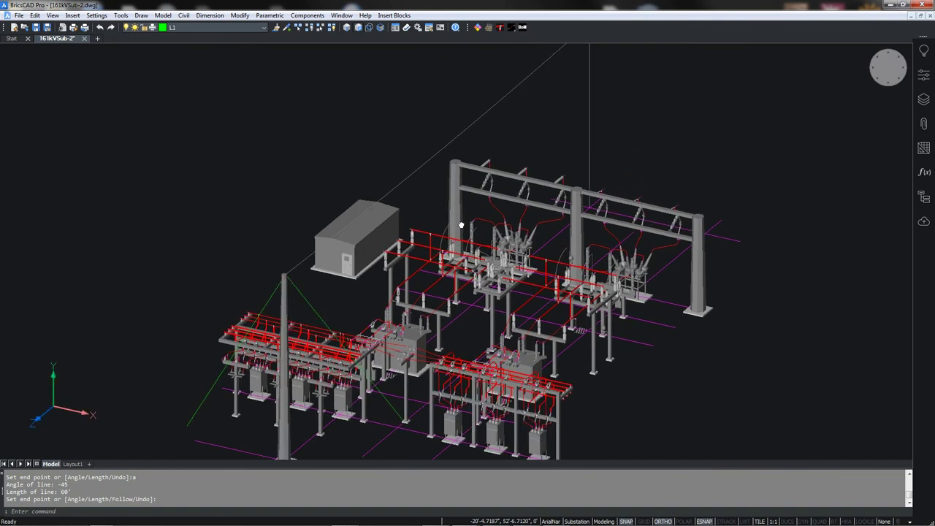
- Sweep both sloped pole-top lines along the long overhead line into green surfaces
click(272, 298)
click(305, 291)
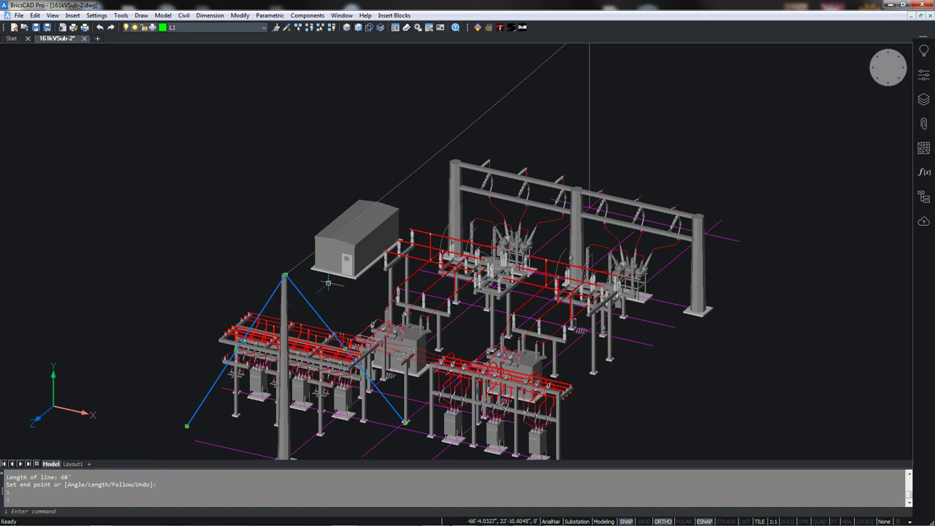
text(swe)
key(Return)
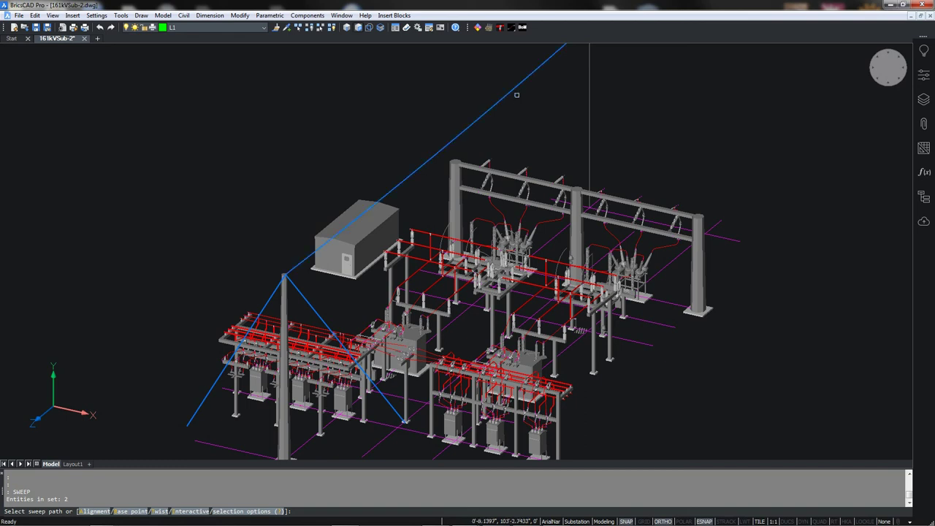
click(415, 171)
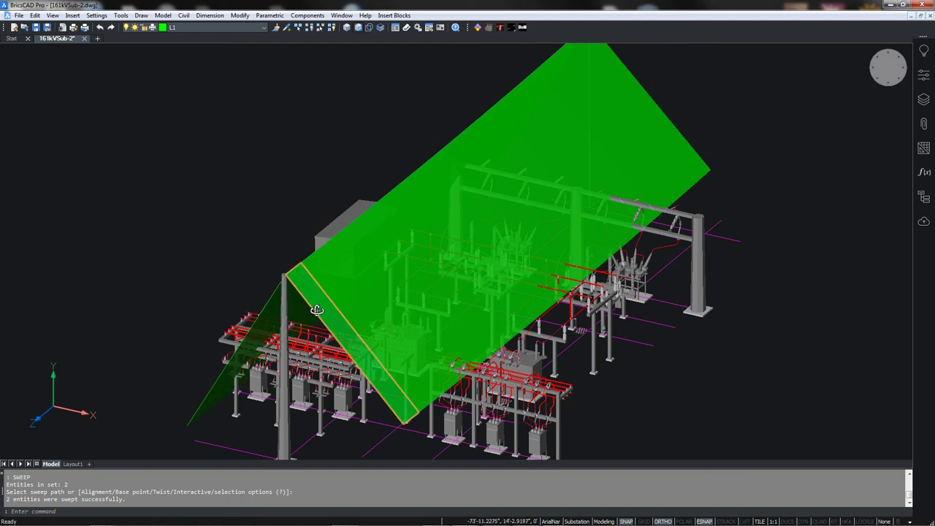
shift+middle_drag(439, 301, 443, 292)
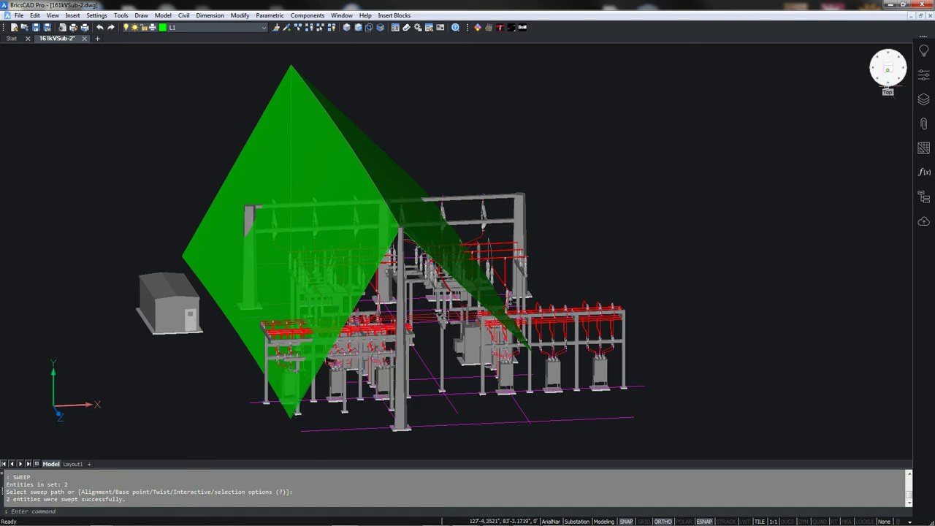
- Switch to the Top view of the substation using the ViewCube
click(887, 87)
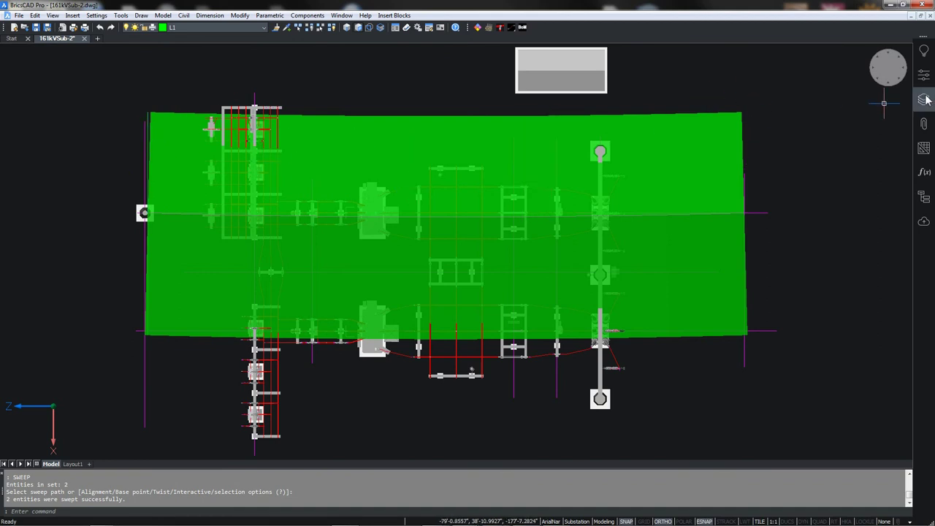
mouse_move(923, 100)
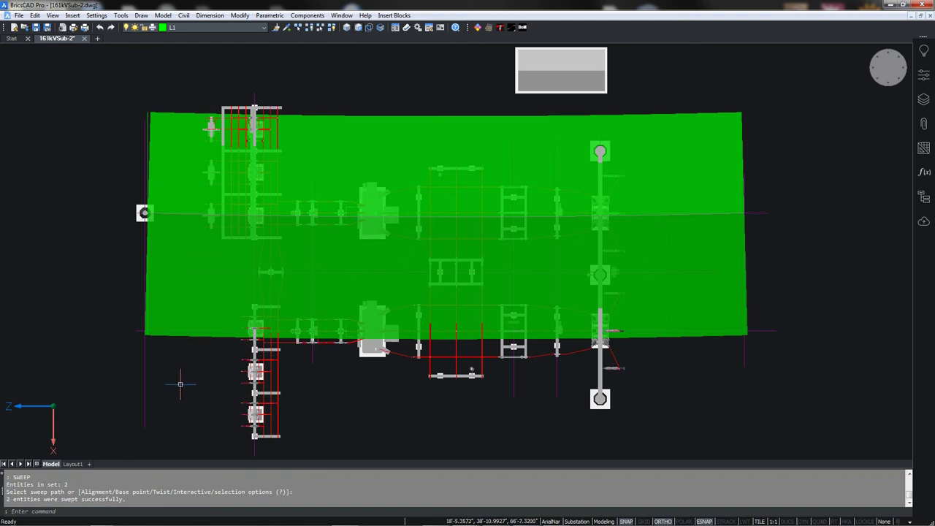
- Align the UCS with the current view and select the green surface and its lines
key(Return)
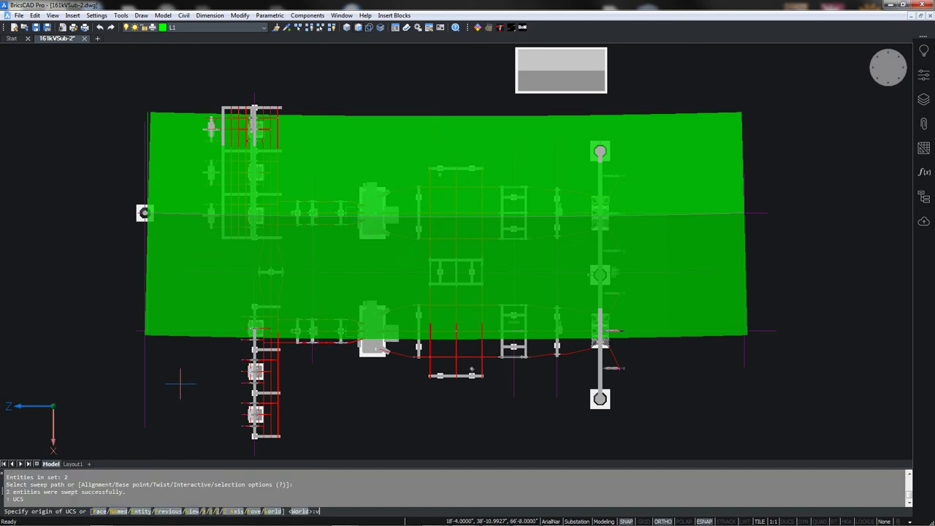
key(Return)
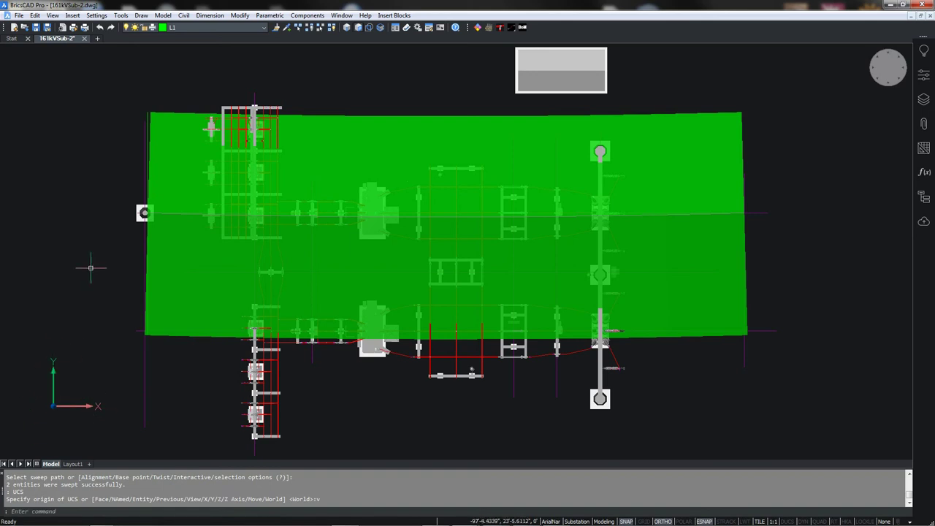
click(182, 94)
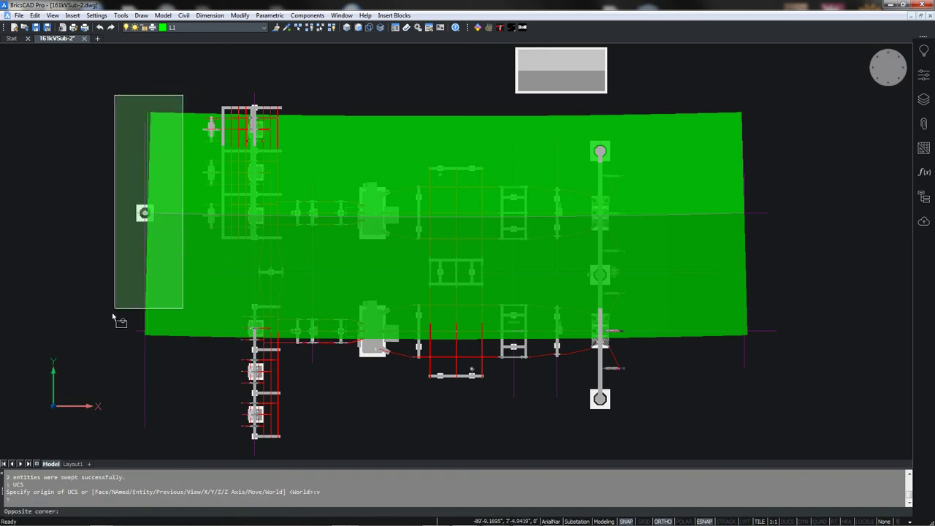
click(106, 338)
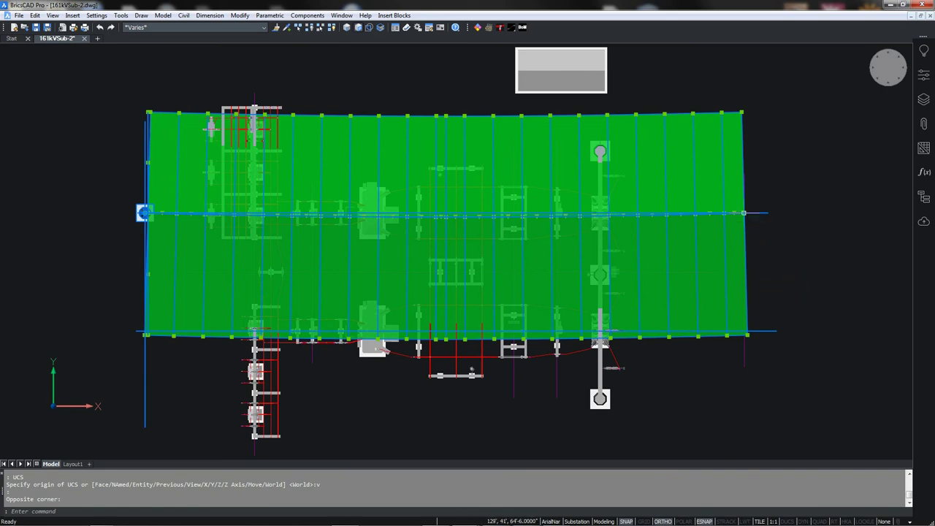
- Start rotating the selection about the overhead line's right end, then cancel and orbit to a side elevation
click(745, 213)
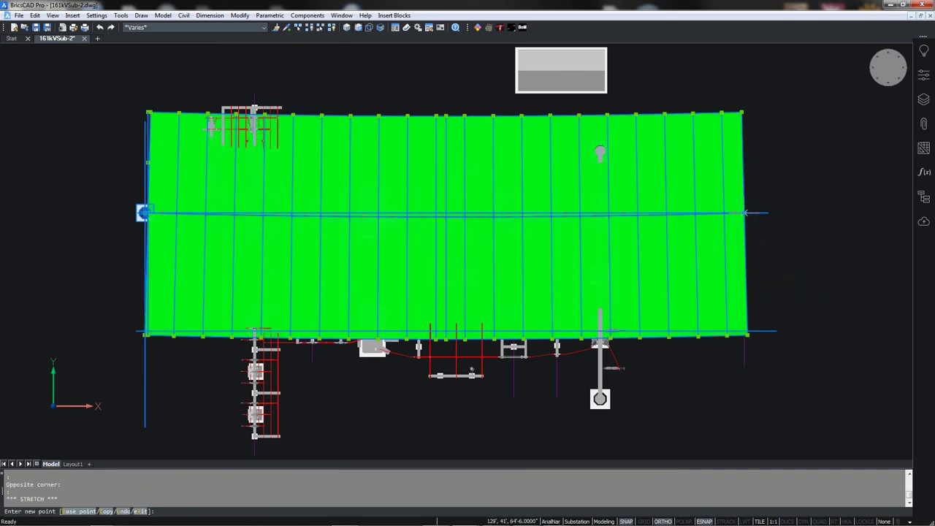
key(F8)
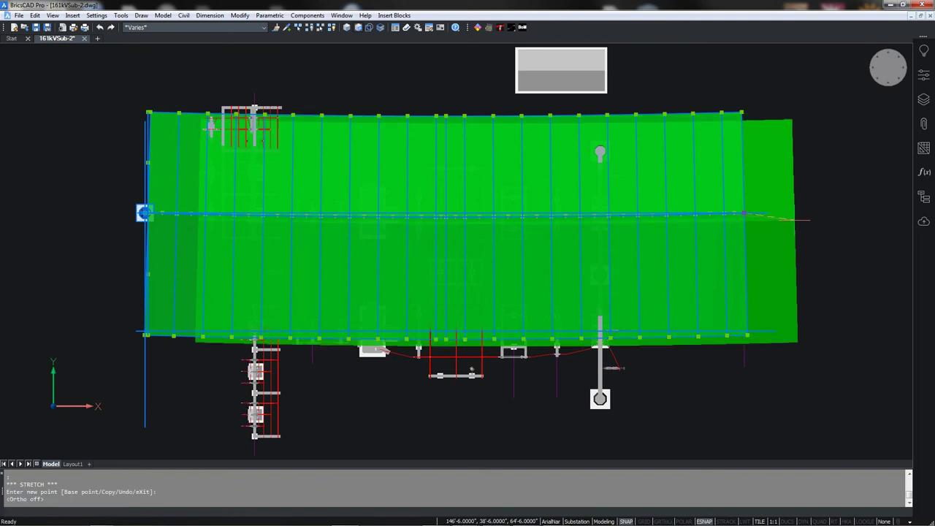
right_click(795, 221)
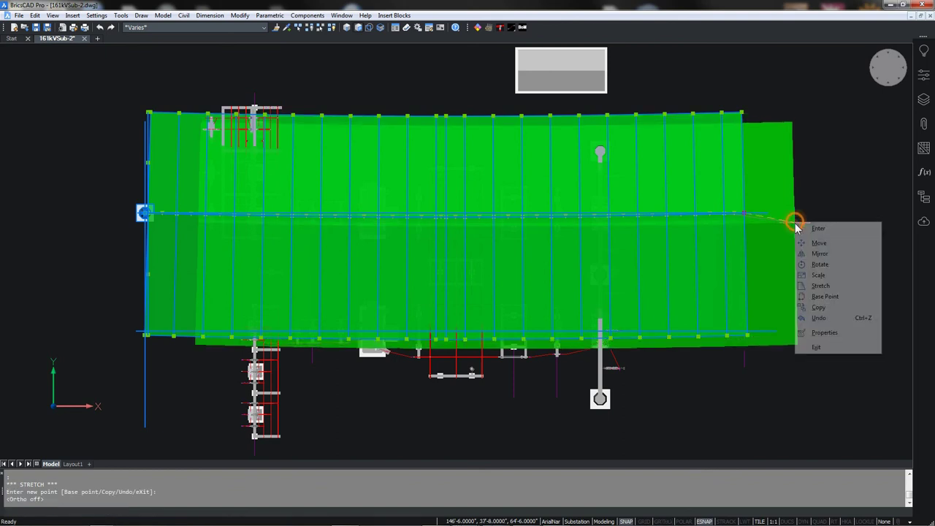
click(820, 264)
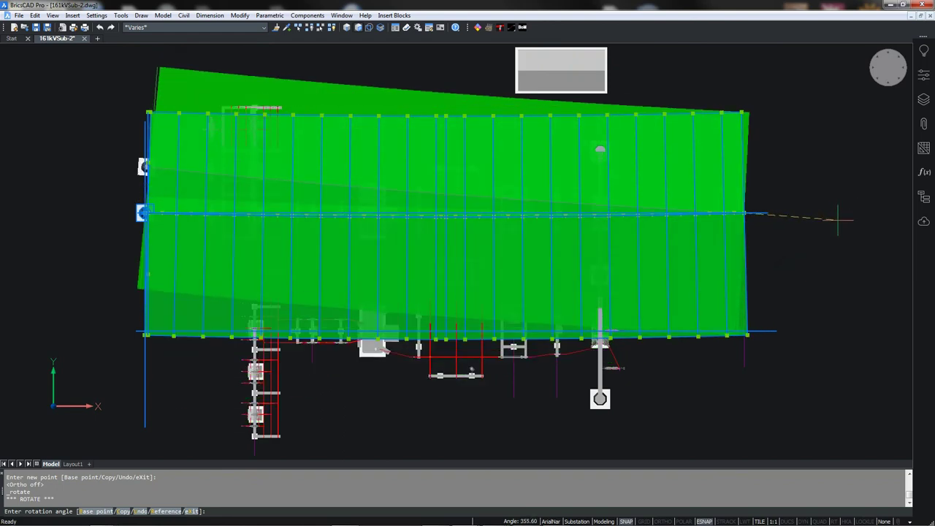
click(837, 221)
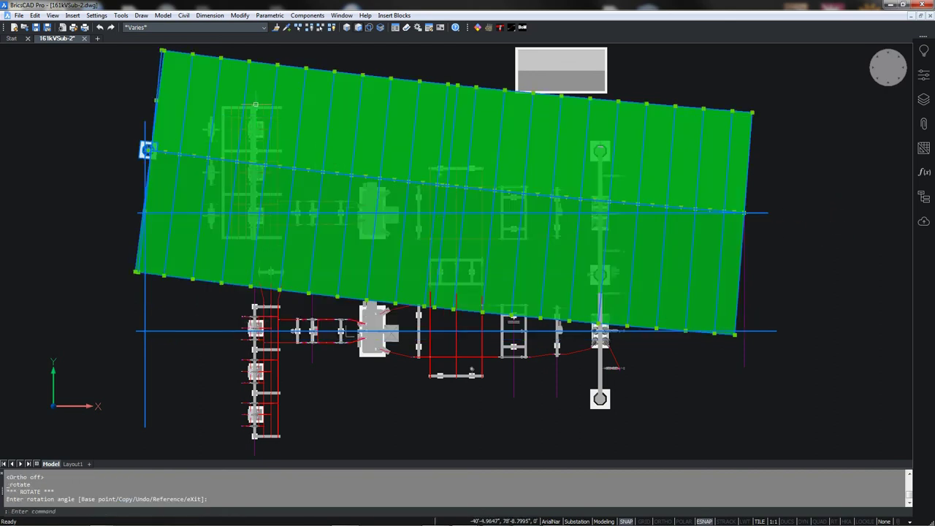
key(Escape)
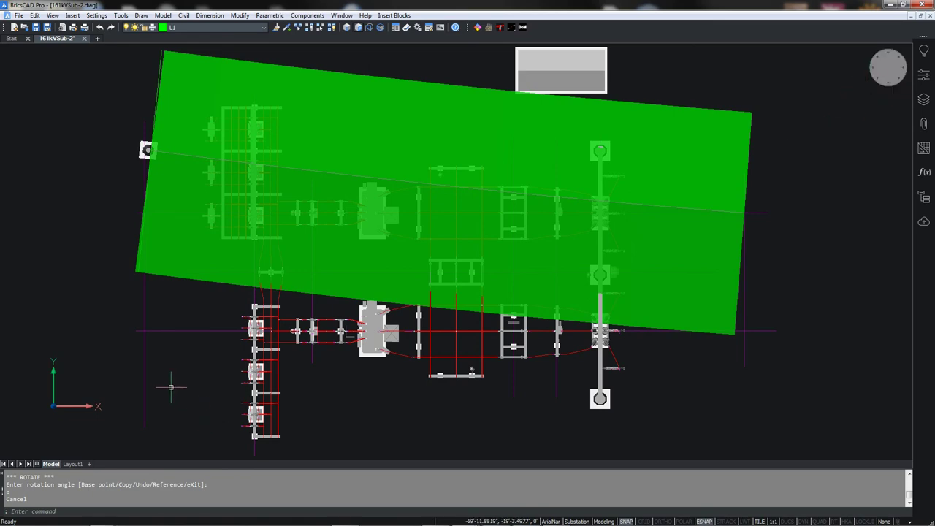
mouse_move(165, 311)
shift+middle_down()
mouse_move(358, 361)
mouse_move(441, 282)
mouse_move(242, 337)
mouse_move(624, 349)
mouse_move(538, 324)
mouse_move(600, 314)
mouse_move(680, 217)
mouse_move(673, 211)
shift+middle_up()
- Switch to the Top plan view and frame the substation under the green surface
shift+middle_drag(354, 389, 372, 399)
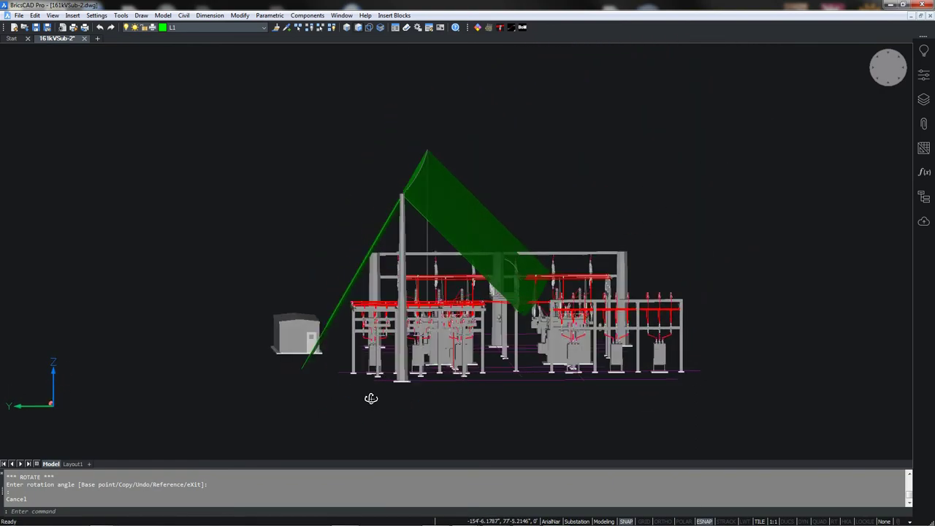
scroll(363, 365, up, 5)
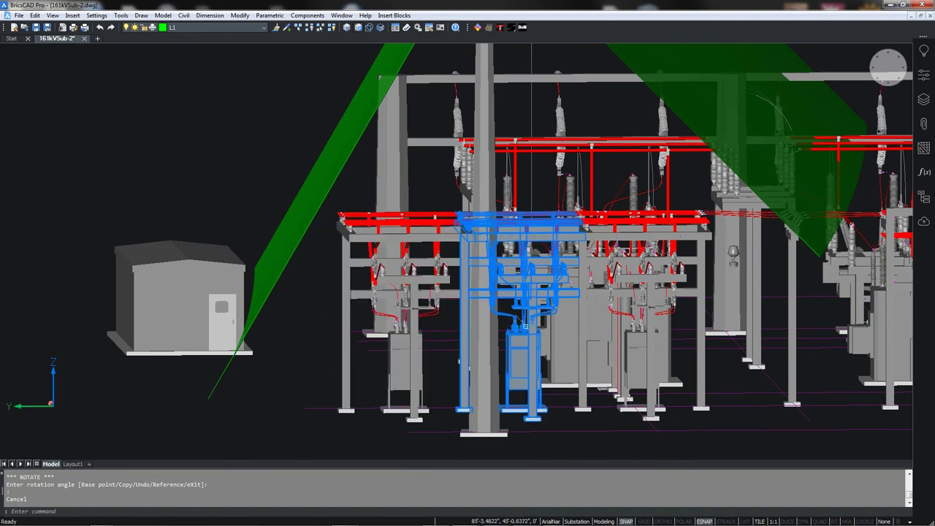
scroll(535, 319, down, 3)
scroll(469, 382, down, 2)
scroll(470, 382, up, 1)
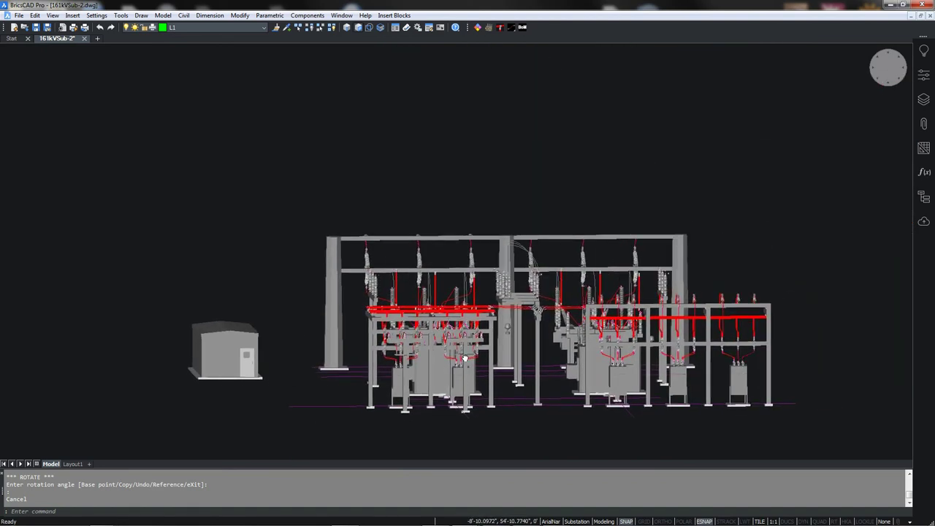
click(874, 83)
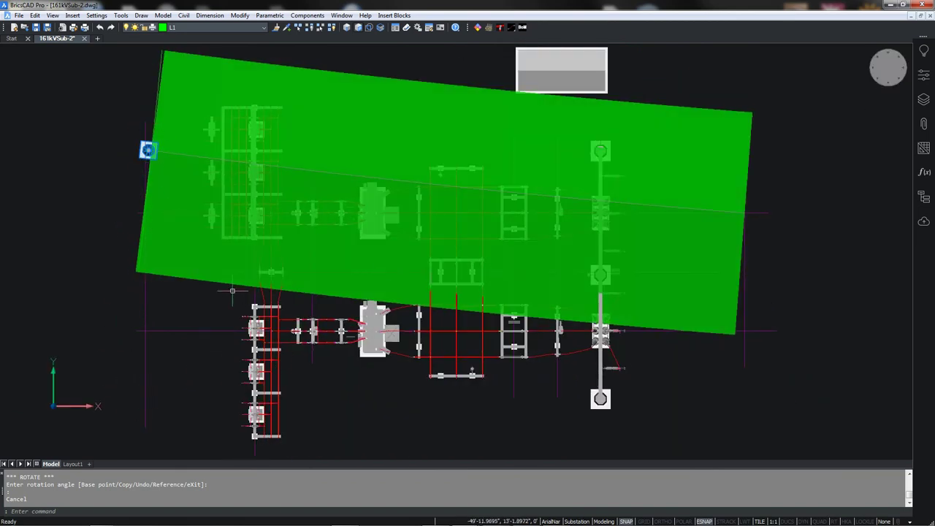
middle_drag(342, 385, 346, 338)
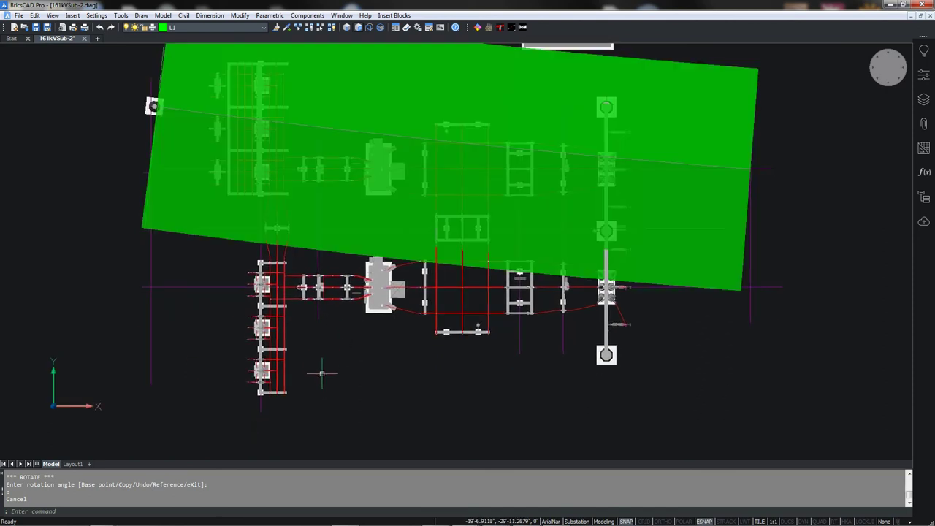
scroll(322, 373, down, 2)
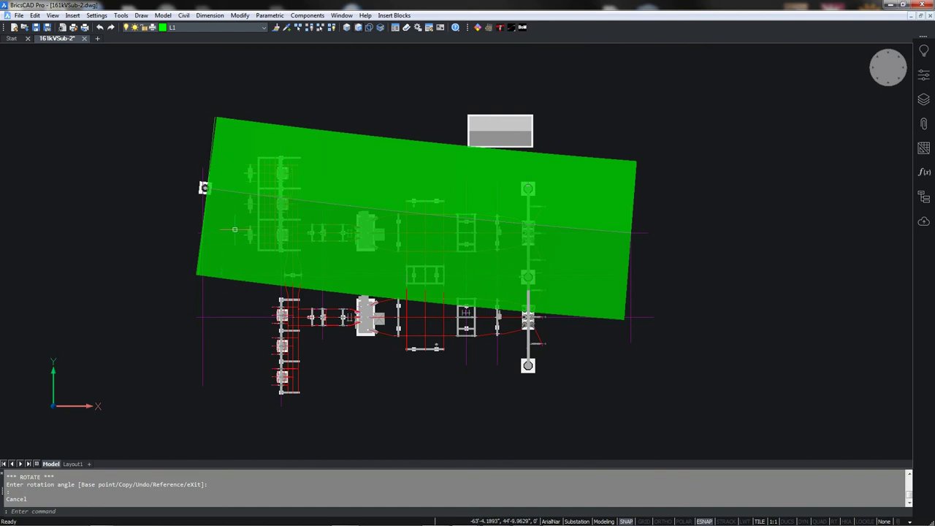
- Window-select the green shielding surface and start the MIRROR command
click(228, 102)
click(168, 287)
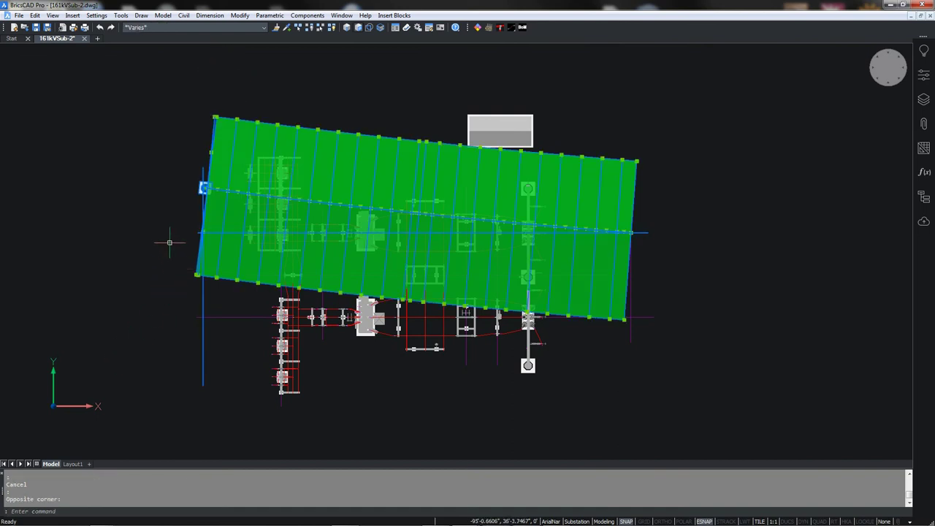
text(RROR)
key(Return)
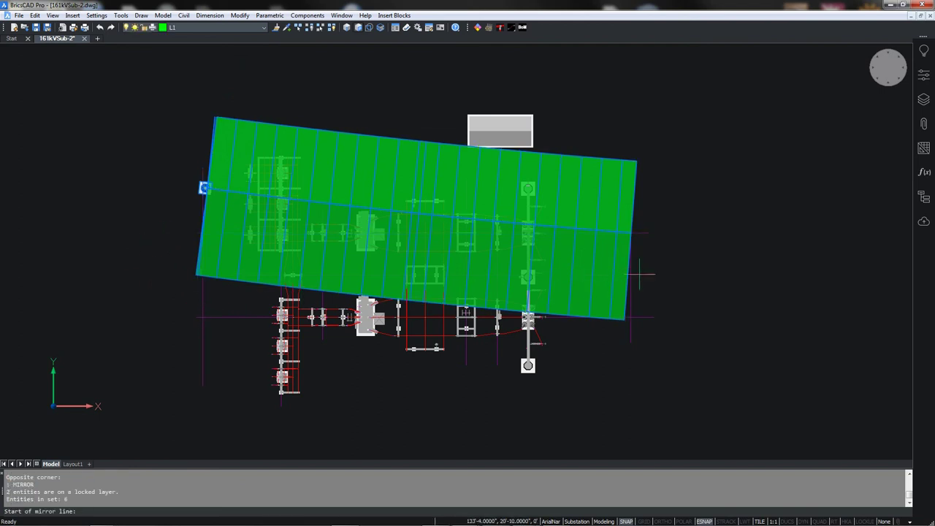
- Mirror it across a horizontal line from its corner endpoint, keeping the original
text(end)
key(Return)
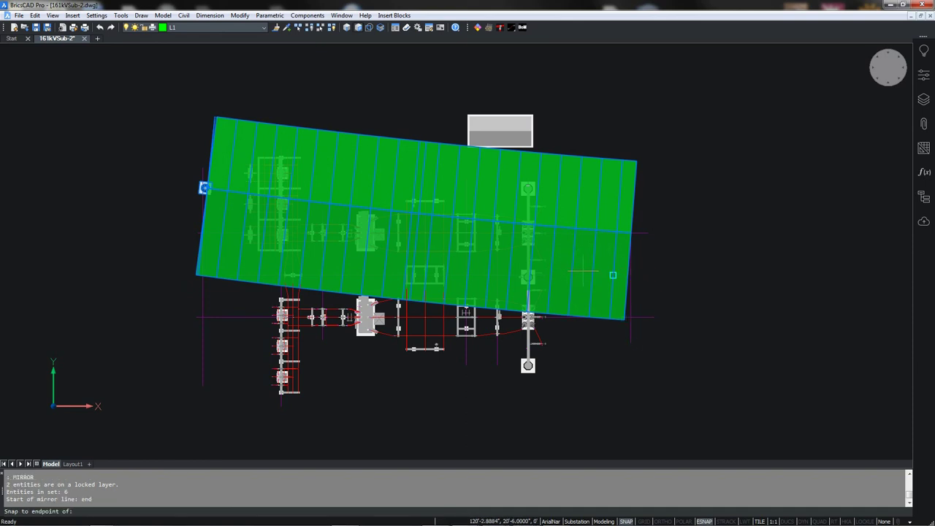
click(613, 274)
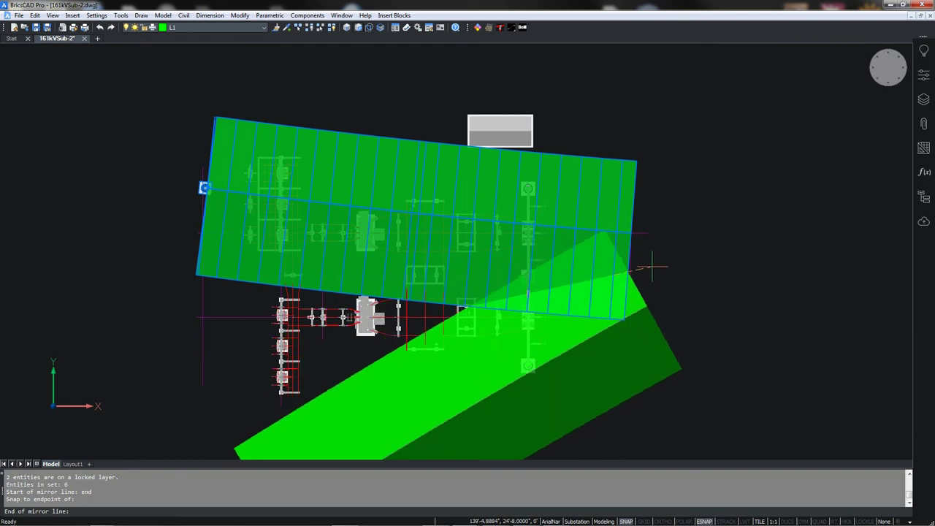
key(F8)
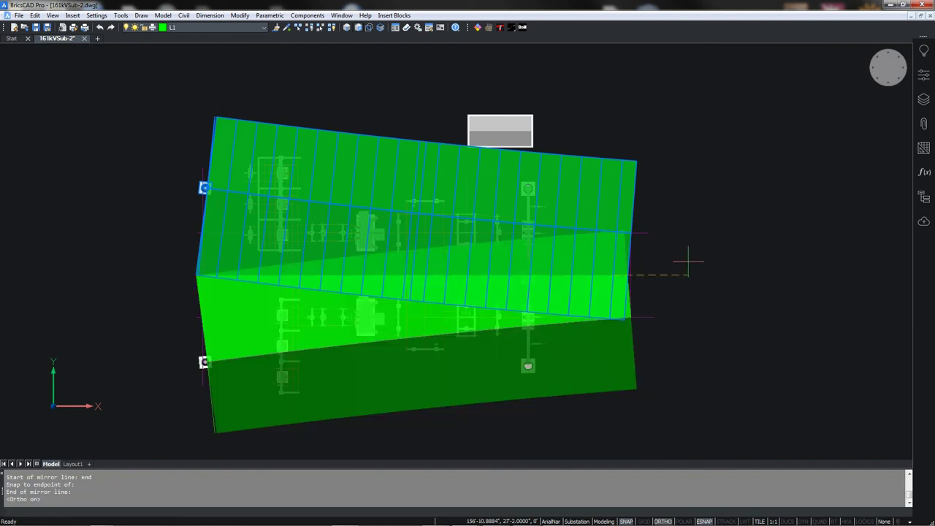
click(728, 267)
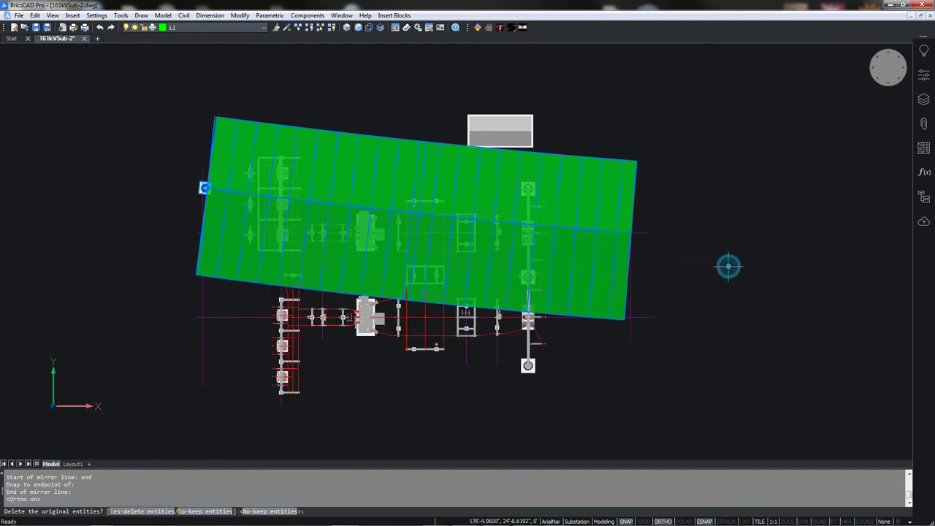
key(Return)
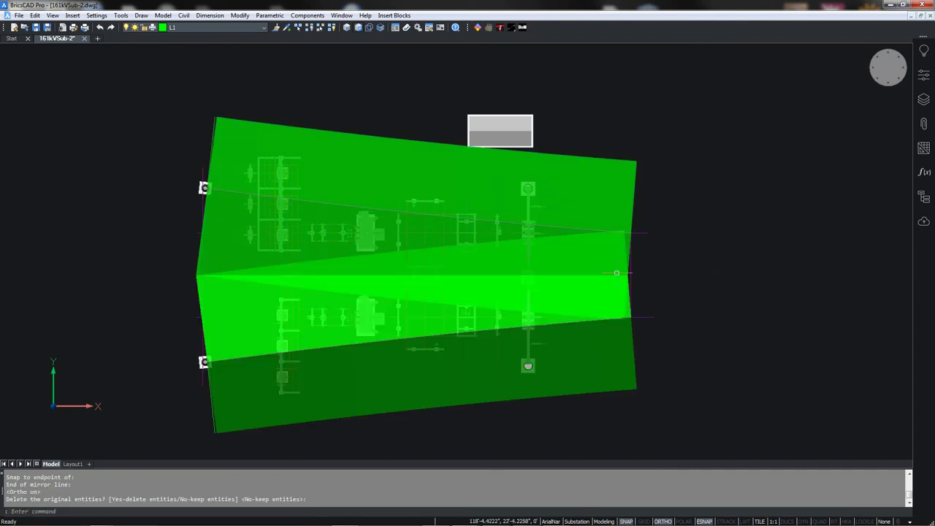
scroll(284, 286, up, 2)
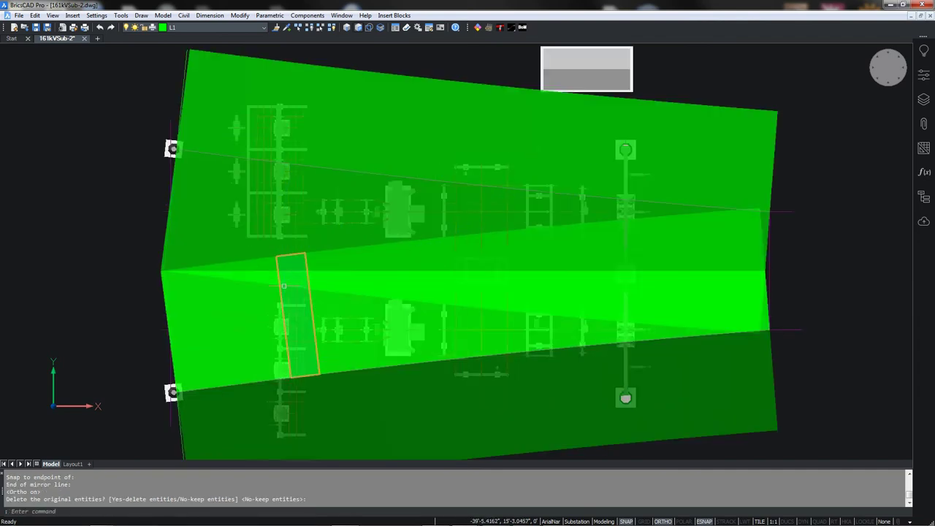
scroll(284, 286, up, 2)
mouse_move(323, 244)
middle_down()
mouse_move(397, 209)
mouse_move(418, 188)
middle_up()
scroll(412, 187, down, 2)
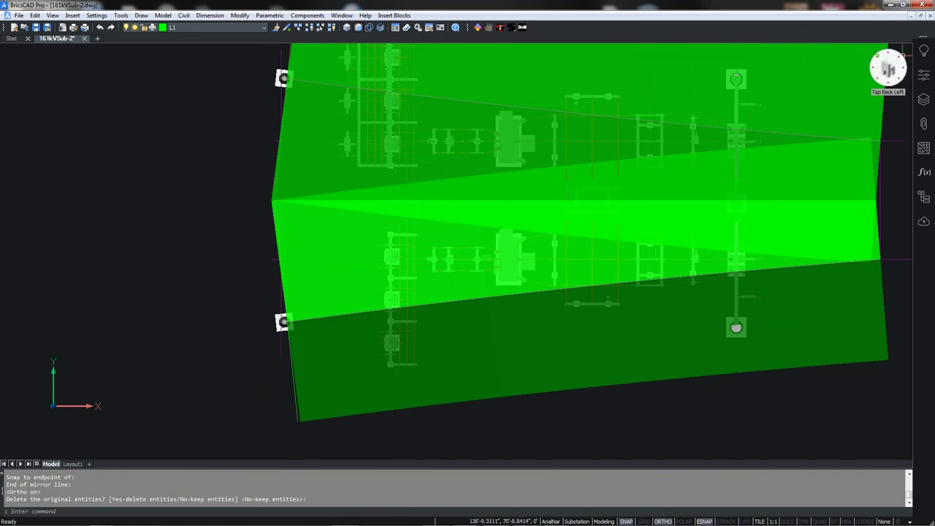
- Orbit from the Top Back Left view to a front elevation of the crossing green surfaces
click(903, 56)
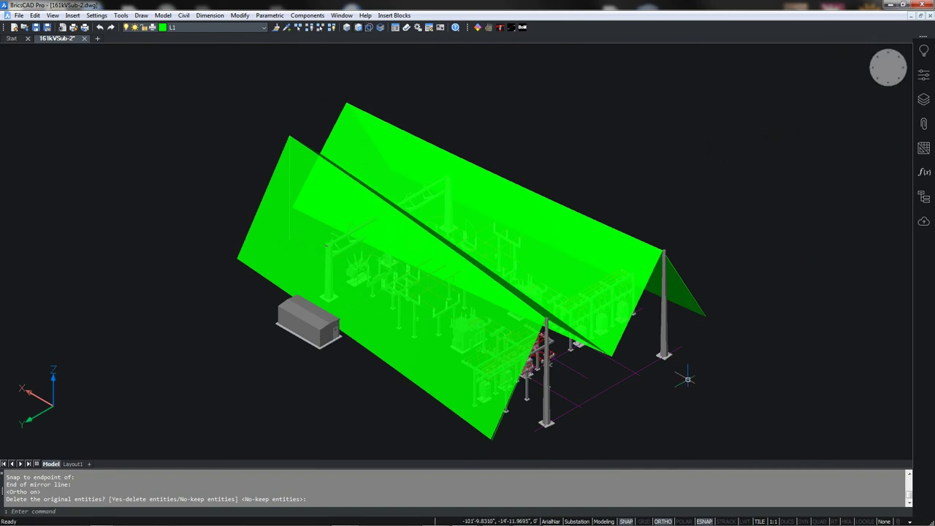
shift+middle_drag(683, 384, 515, 319)
scroll(570, 300, up, 8)
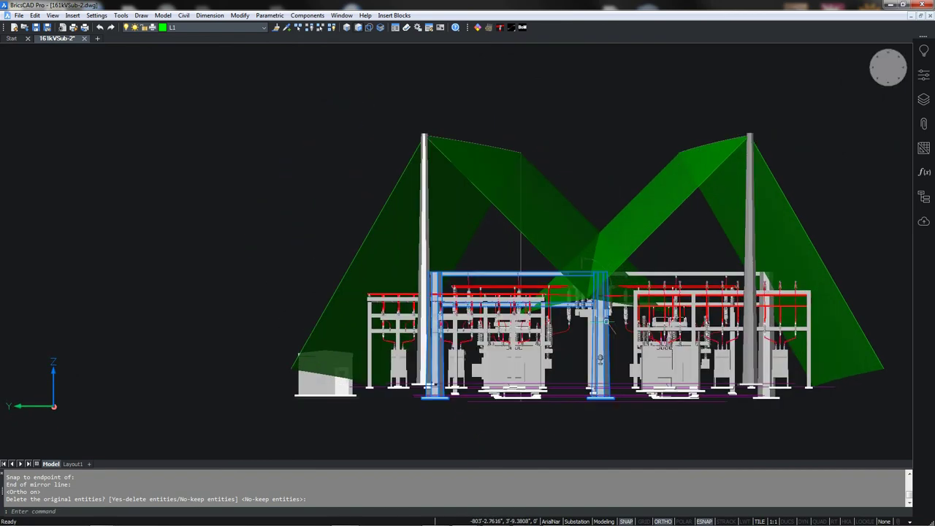
mouse_move(608, 336)
shift+middle_down()
mouse_move(621, 334)
mouse_move(618, 352)
mouse_move(616, 328)
shift+middle_up()
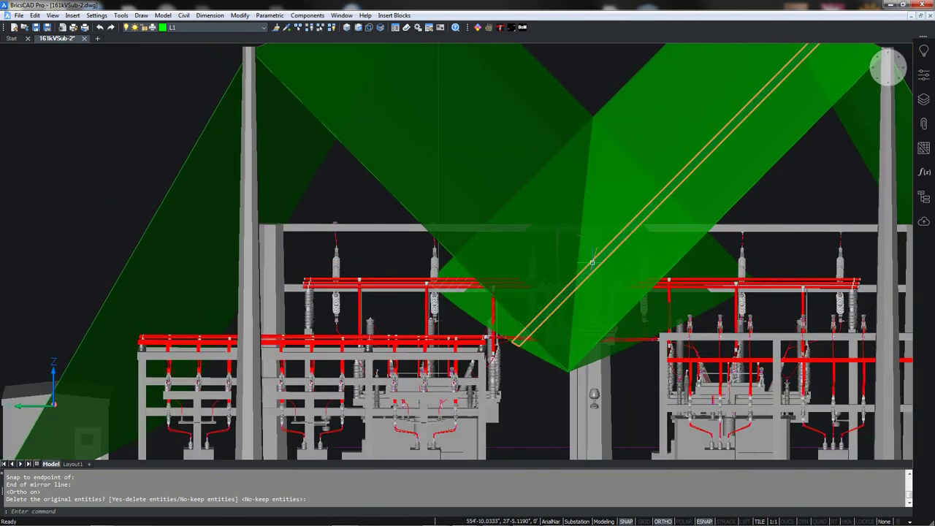
scroll(568, 217, up, 10)
shift+middle_drag(567, 211, 574, 264)
shift+middle_drag(566, 198, 532, 196)
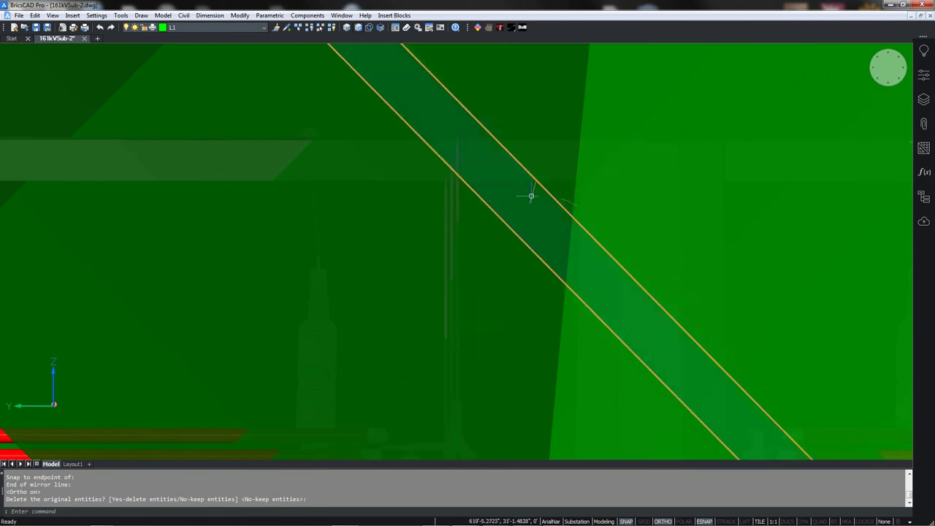
shift+middle_drag(627, 245, 568, 240)
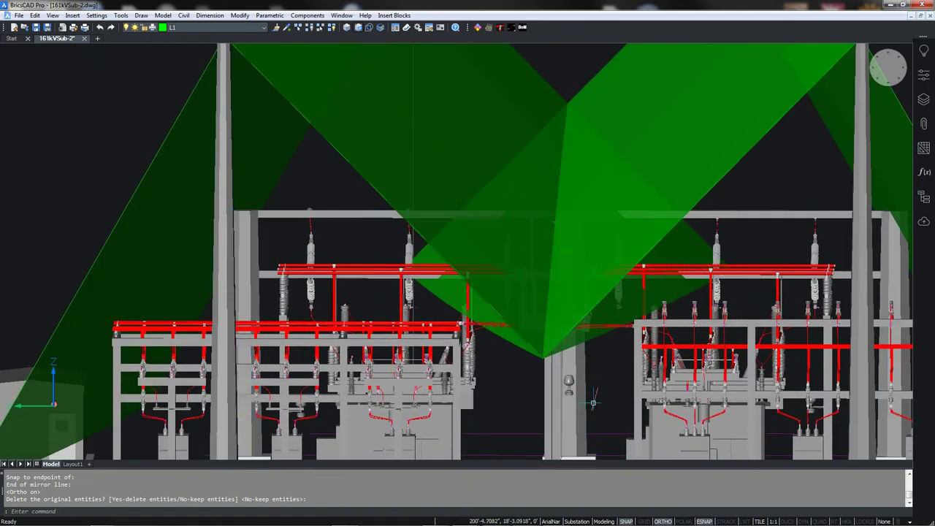
shift+middle_drag(589, 394, 580, 289)
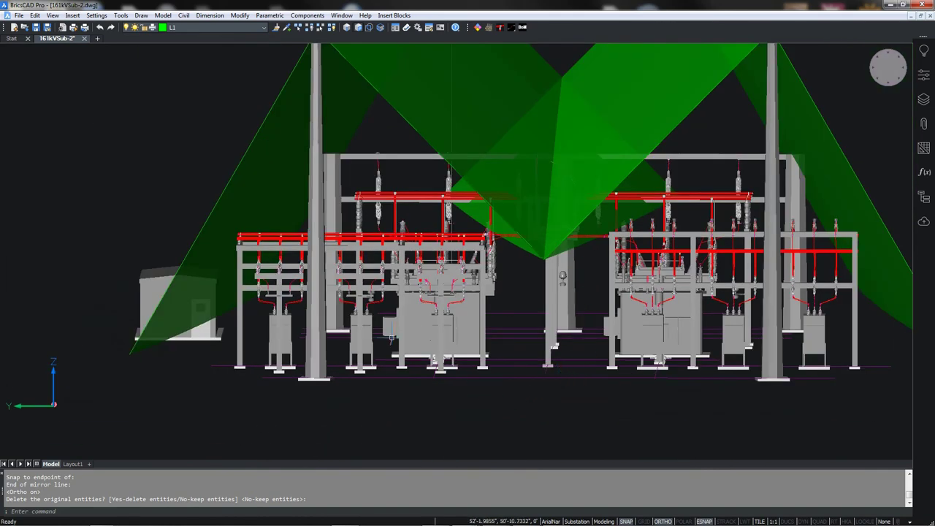
- Select the transformer and recentre the substation in the view
click(402, 340)
scroll(640, 244, down, 5)
scroll(563, 307, up, 3)
middle_drag(552, 292, 467, 297)
scroll(468, 298, up, 2)
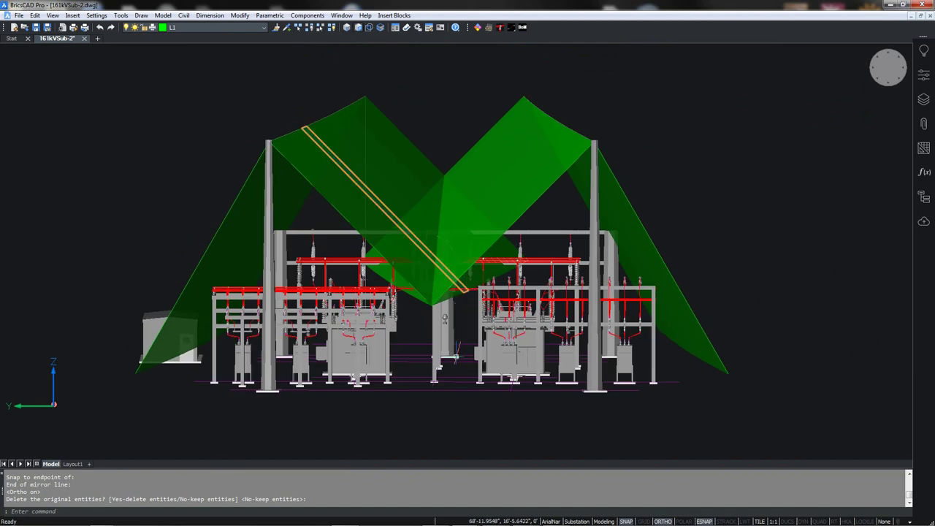